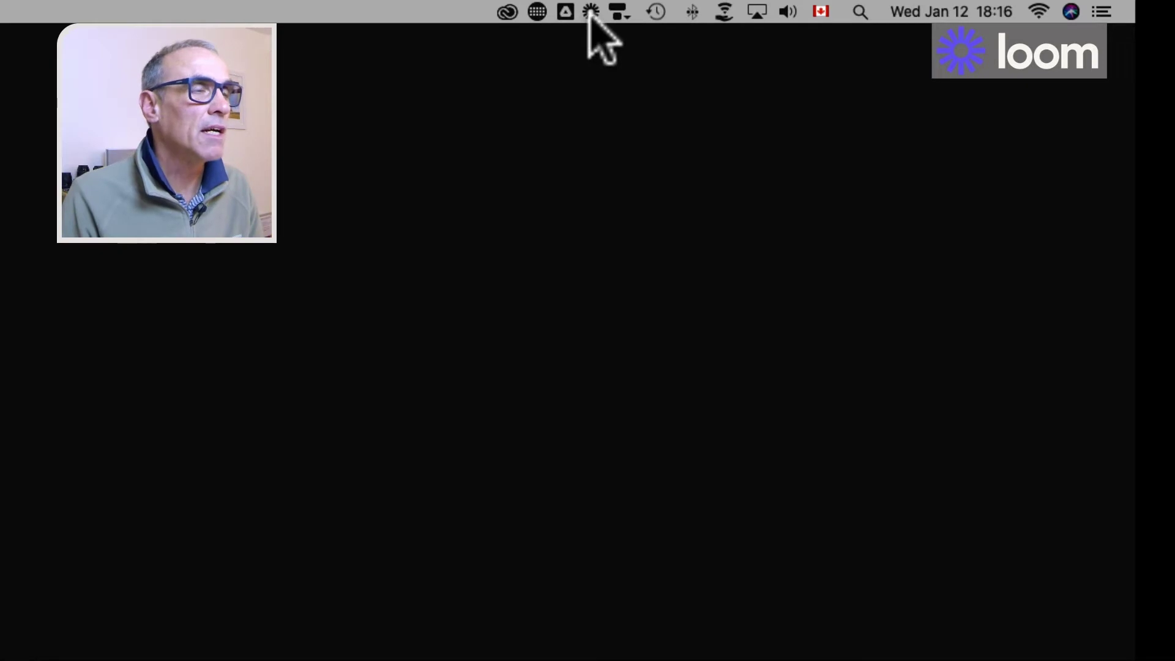
Step: Open the Loom recorder and view its available capture modes
left_click(591, 12)
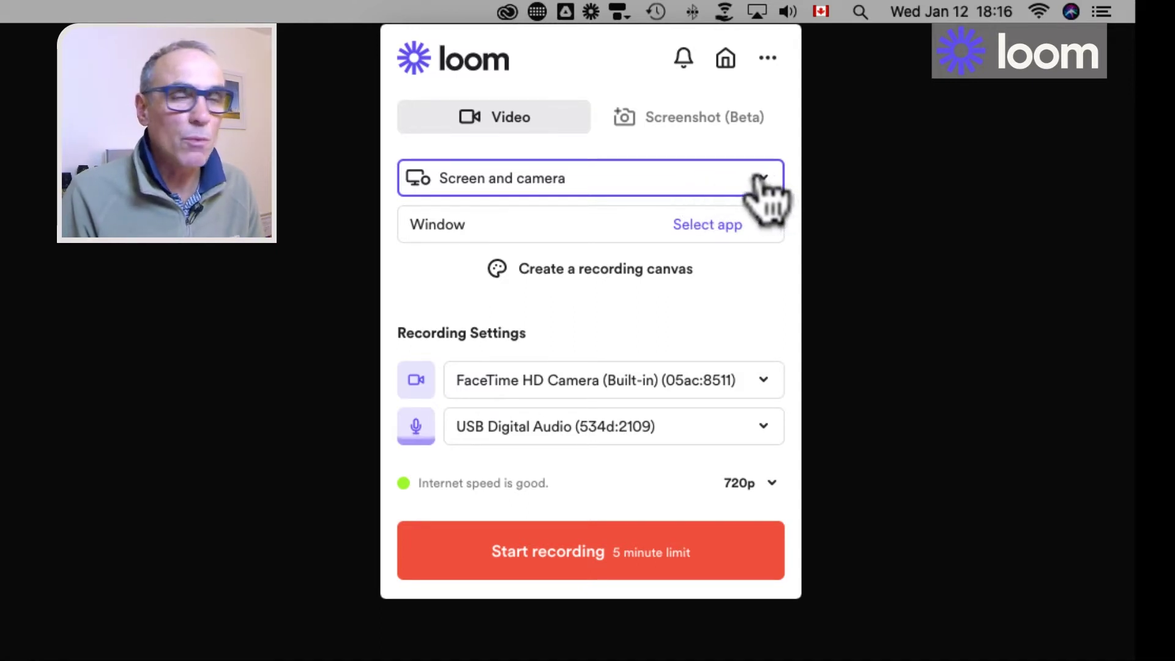
left_click(735, 176)
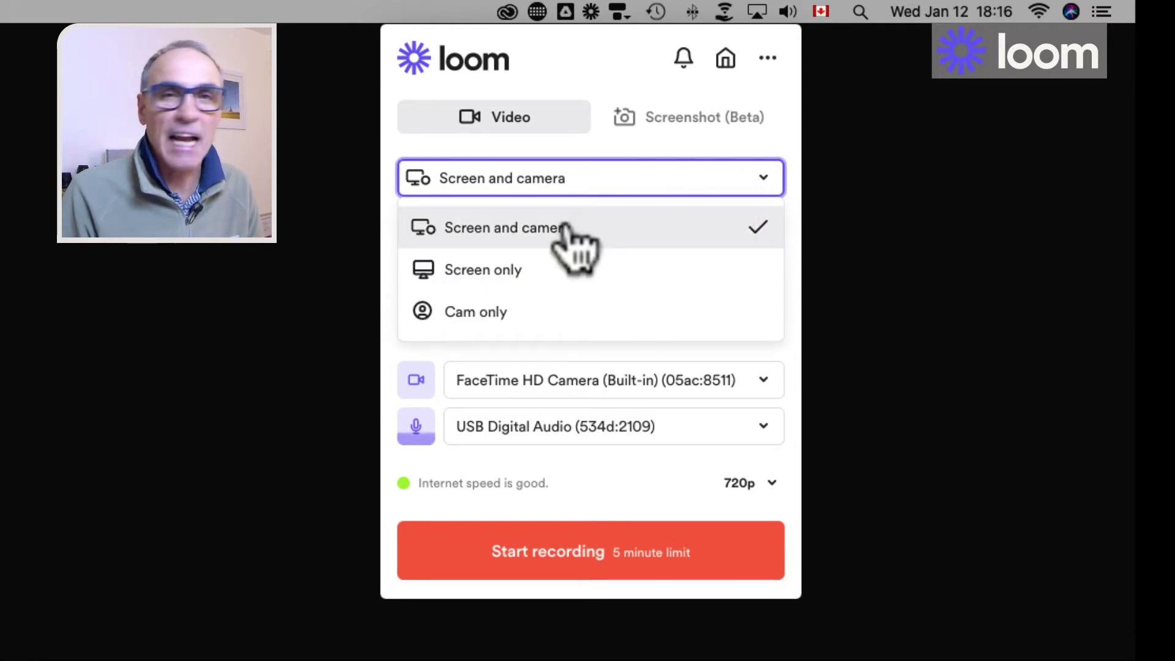
left_click(600, 177)
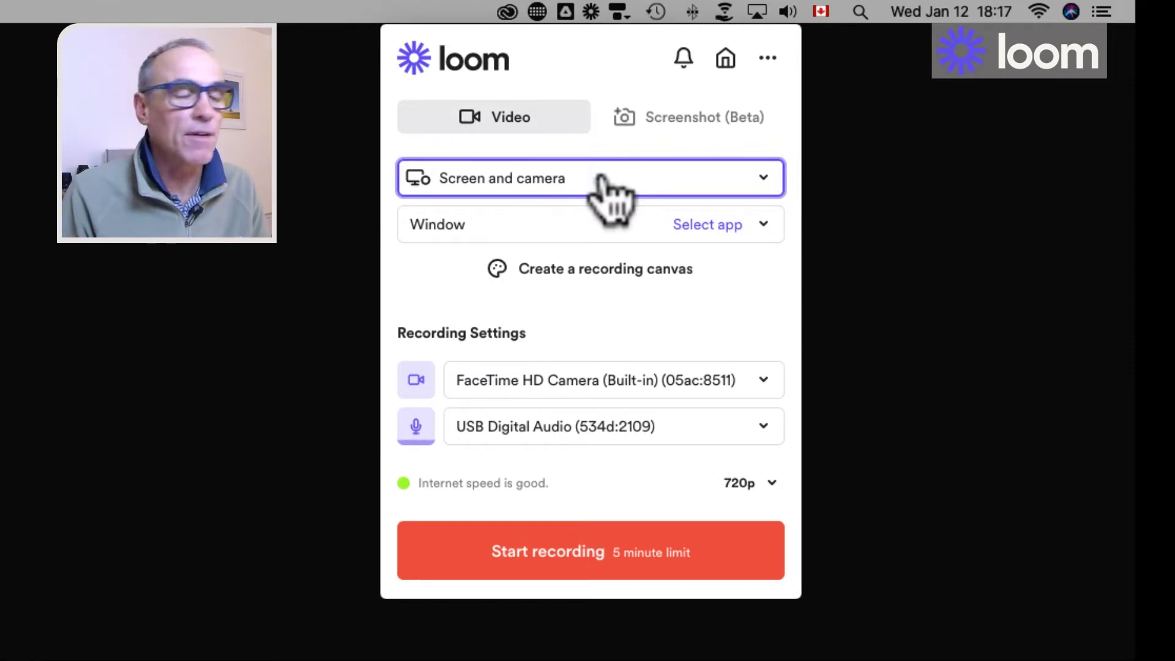
Step: Try the Screen only and Cam only capture modes, and set the mode back to Screen and camera
left_click(664, 184)
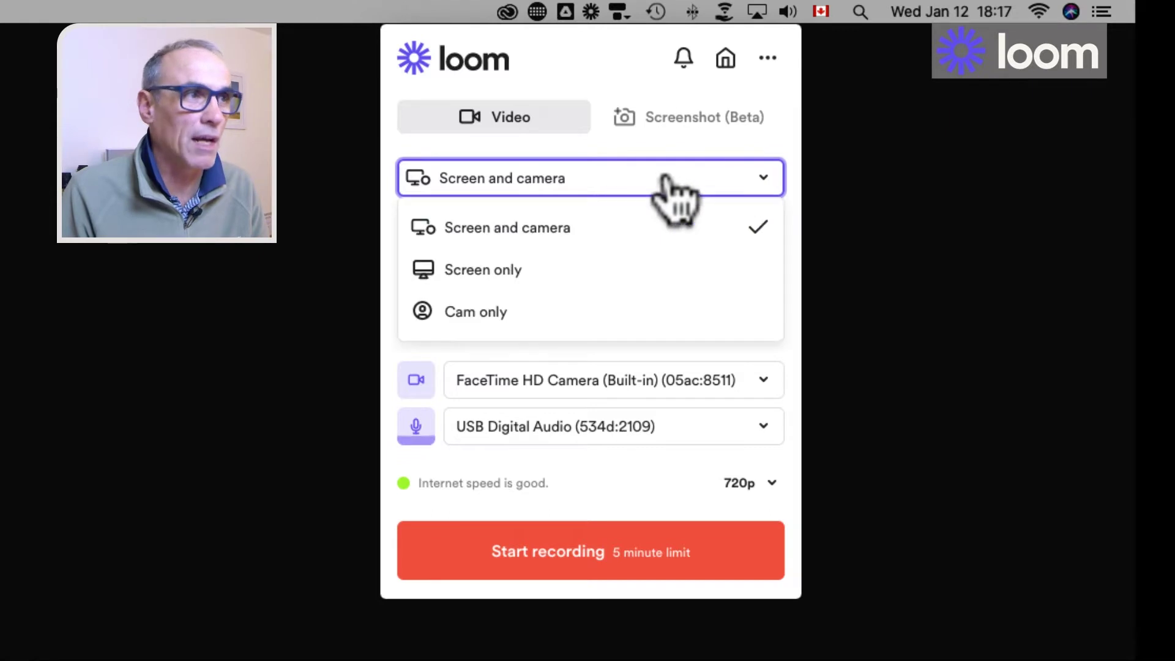
left_click(521, 273)
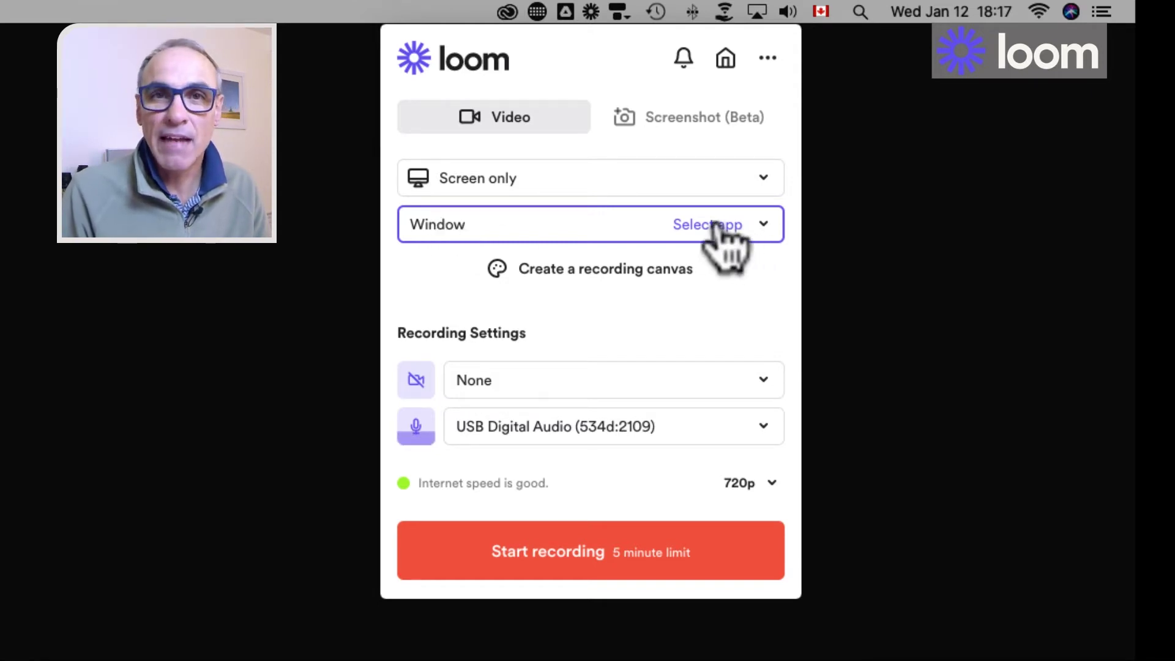
left_click(569, 181)
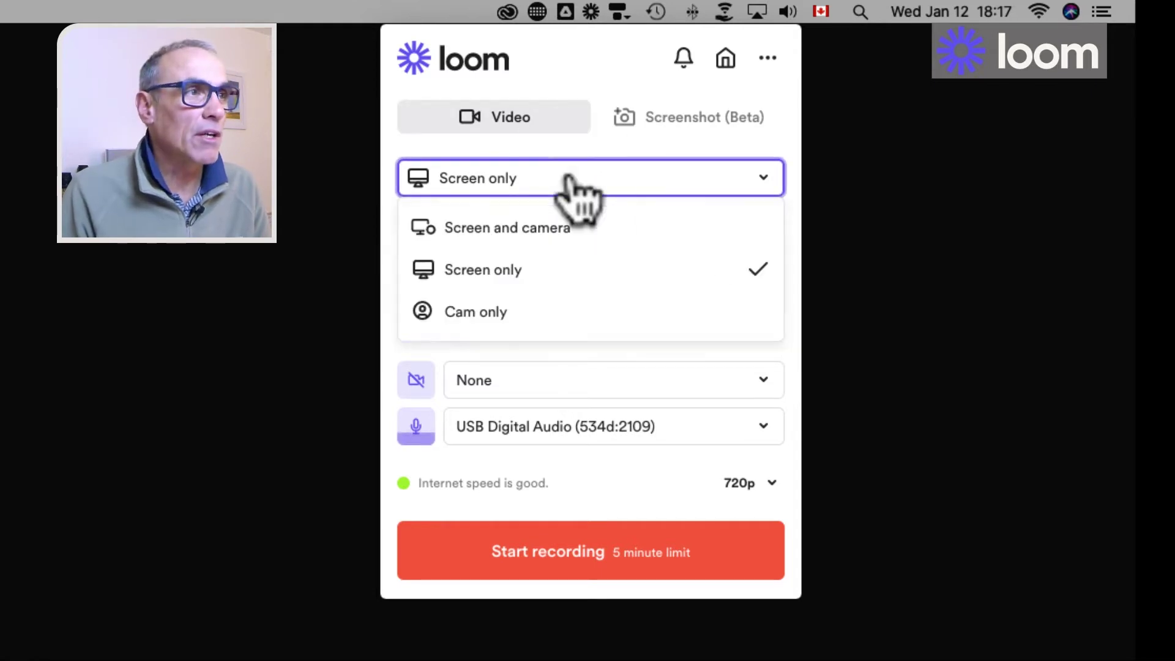
left_click(525, 311)
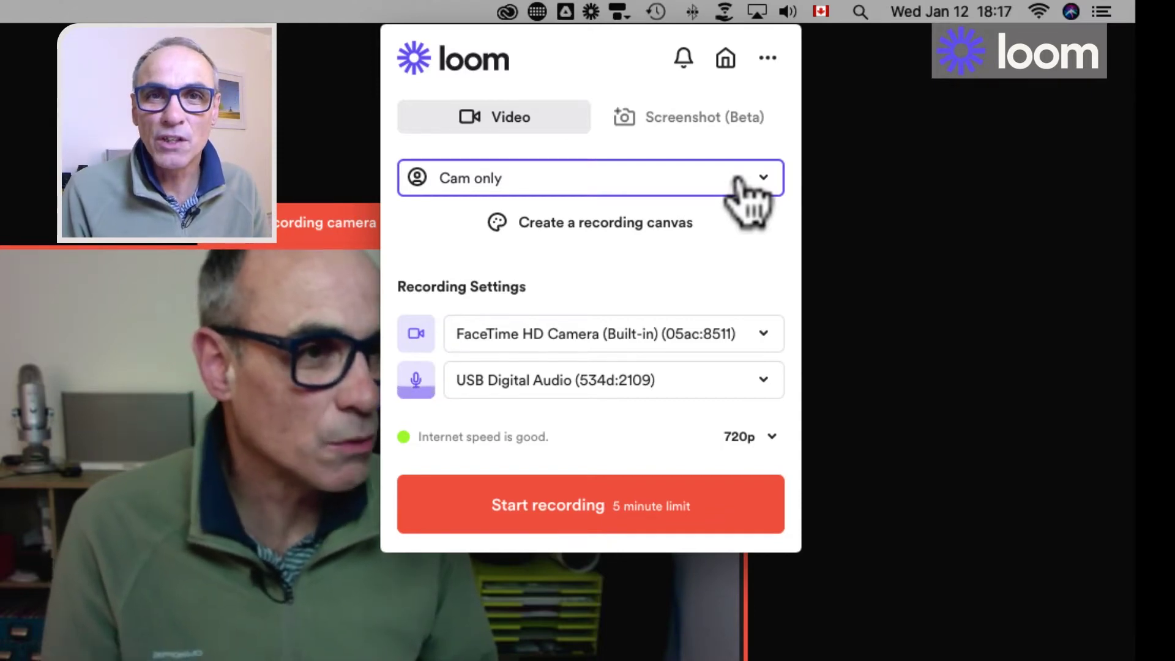
left_click(739, 182)
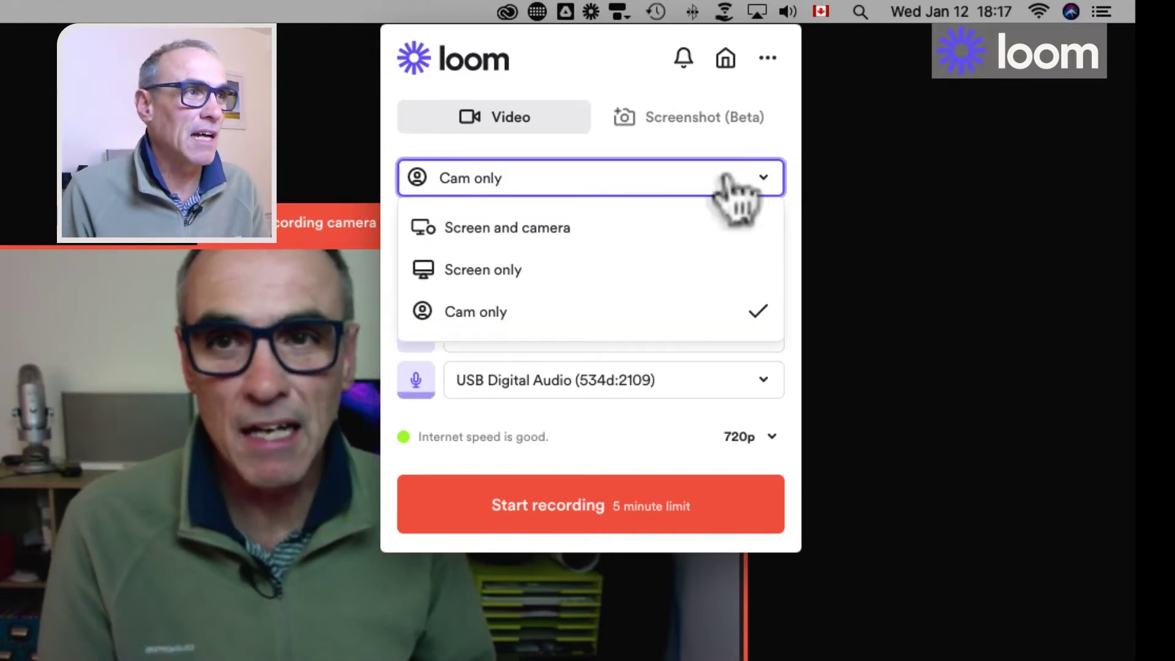
left_click(584, 231)
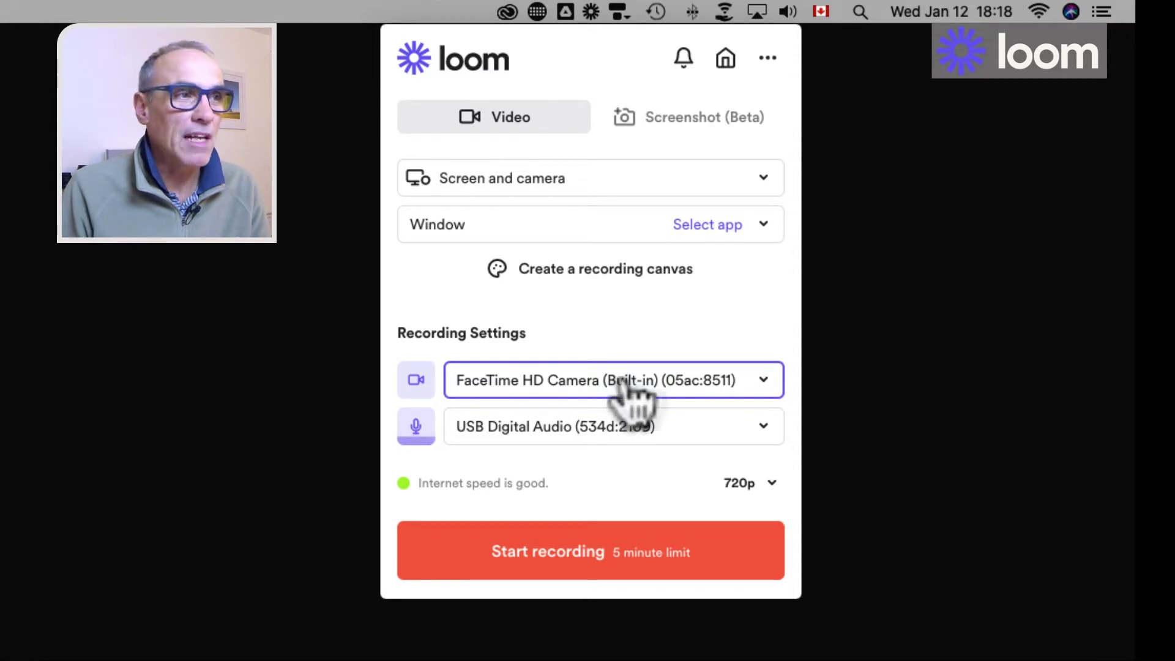
Step: Set the camera to Ecamm Live Virtual Cam and the microphone to BlackHole 16ch (Virtual)
left_click(763, 381)
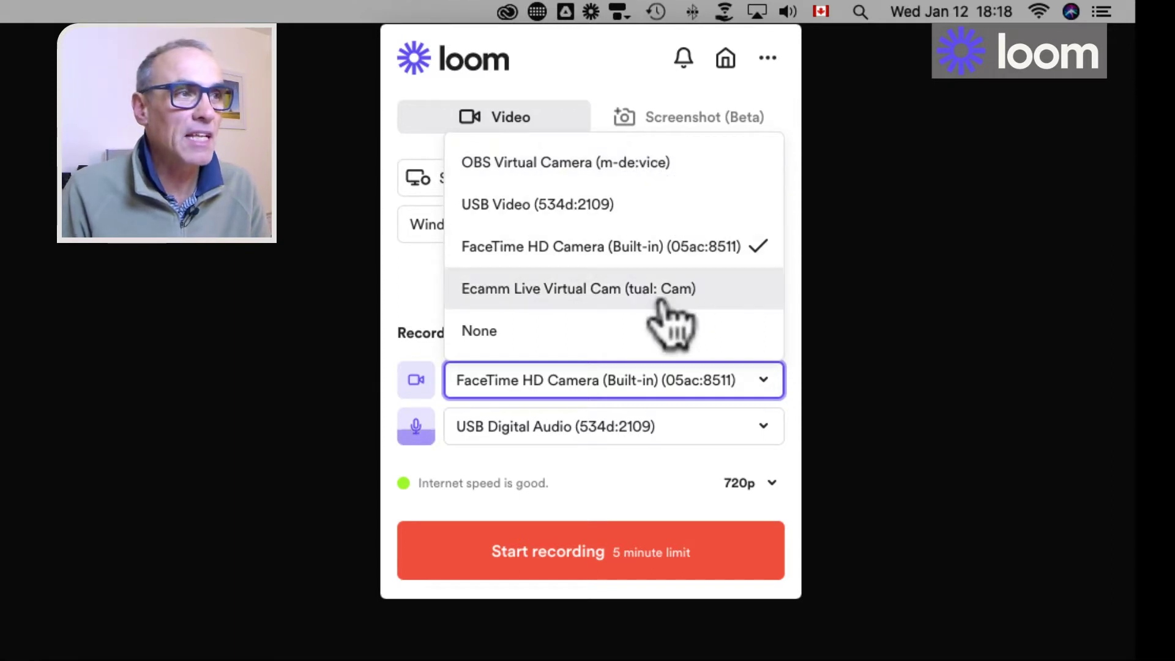
left_click(713, 288)
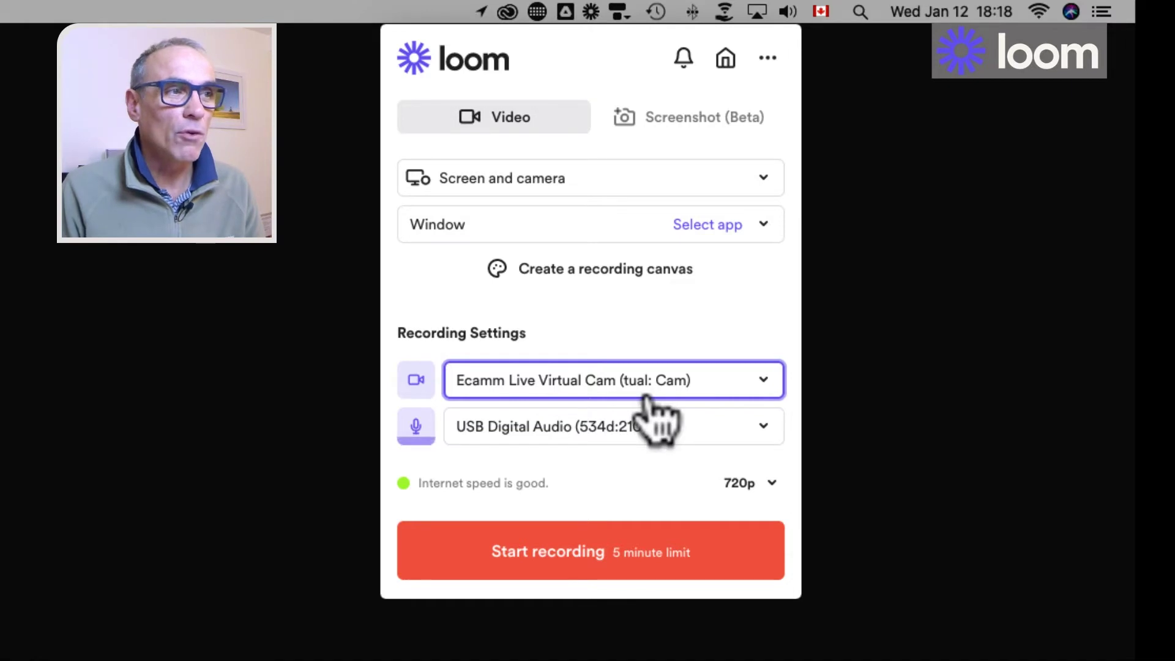
left_click(757, 434)
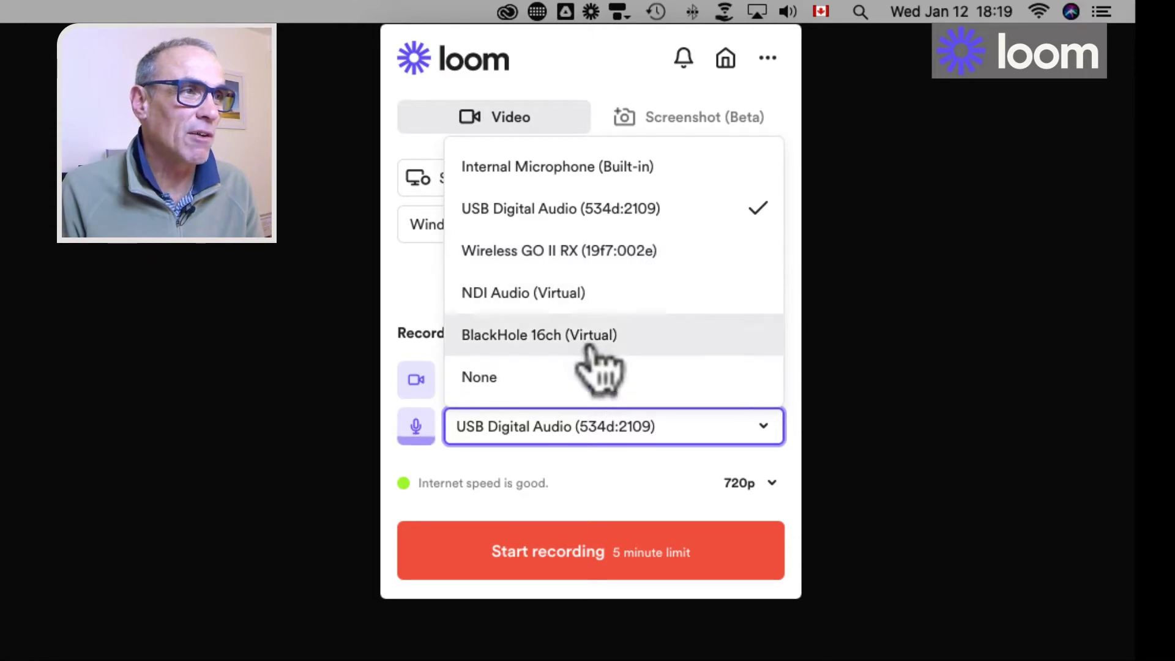
left_click(611, 334)
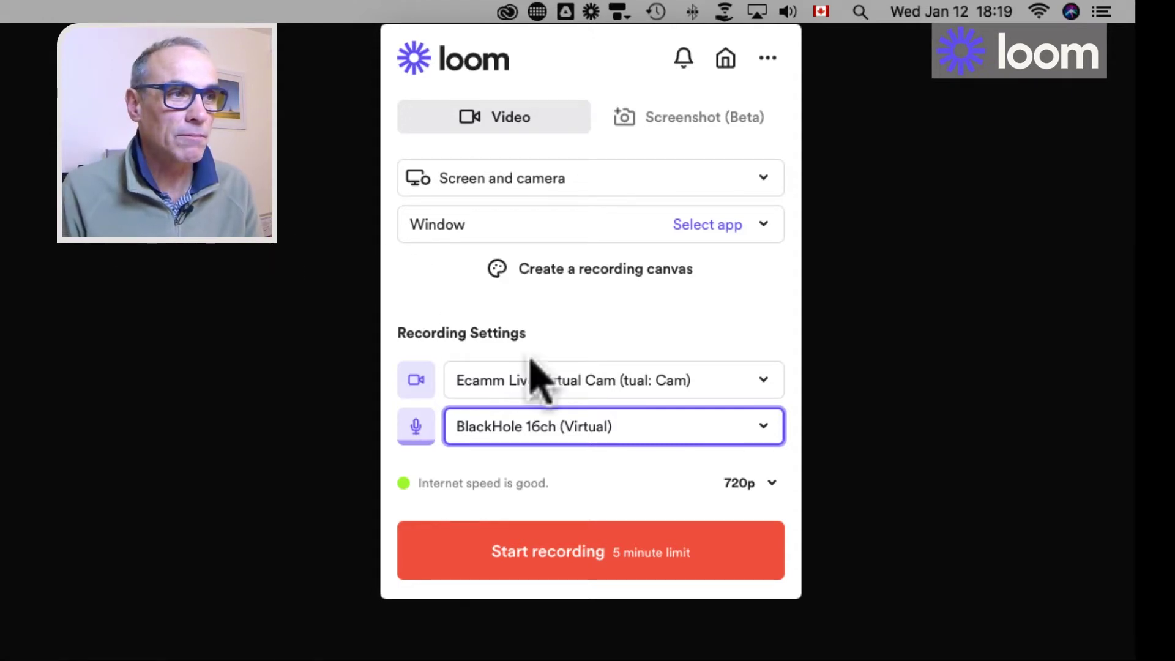
Step: Set the recording resolution to 720p and switch the camera to FaceTime HD Camera (Built-in)
left_click(771, 484)
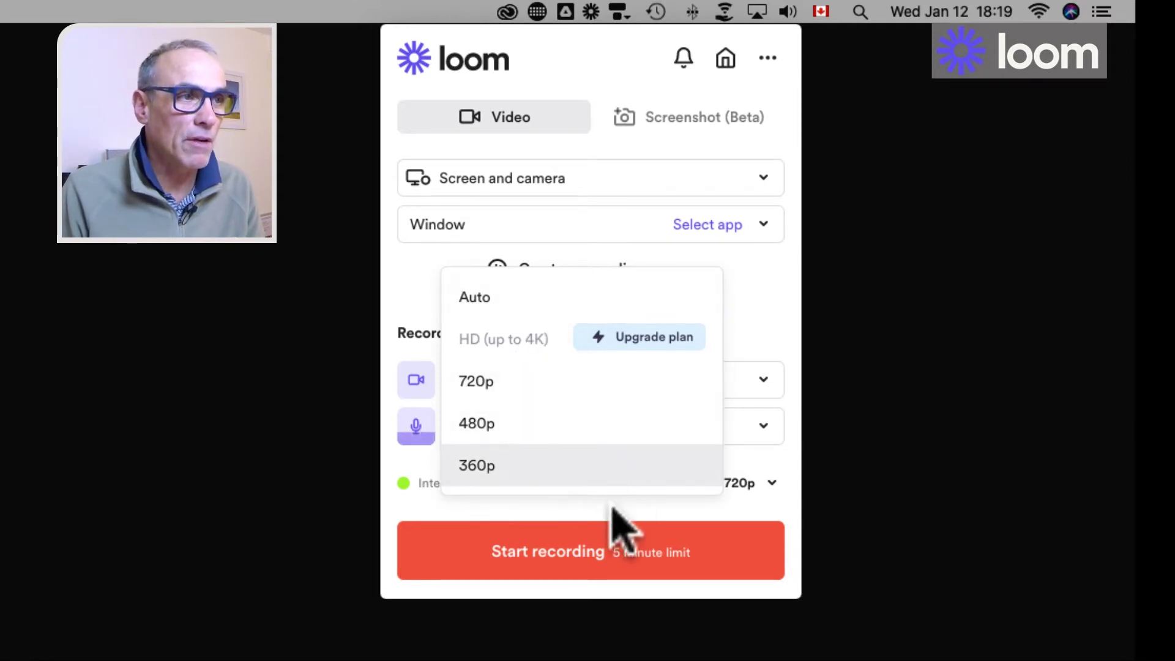
left_click(750, 482)
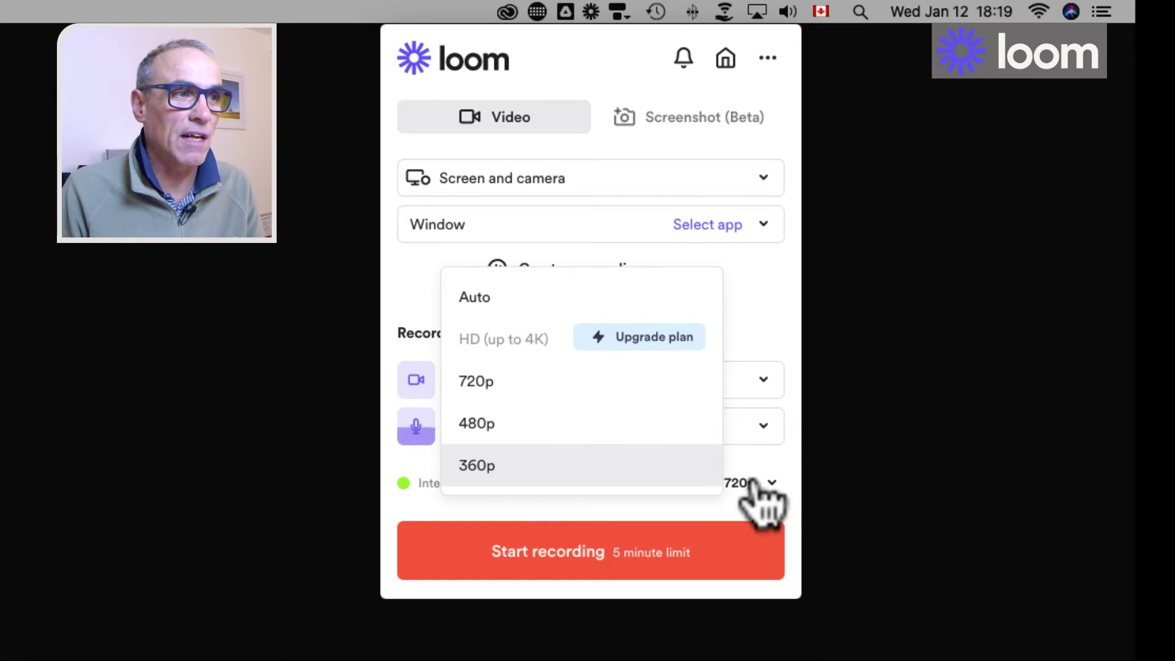
left_click(488, 395)
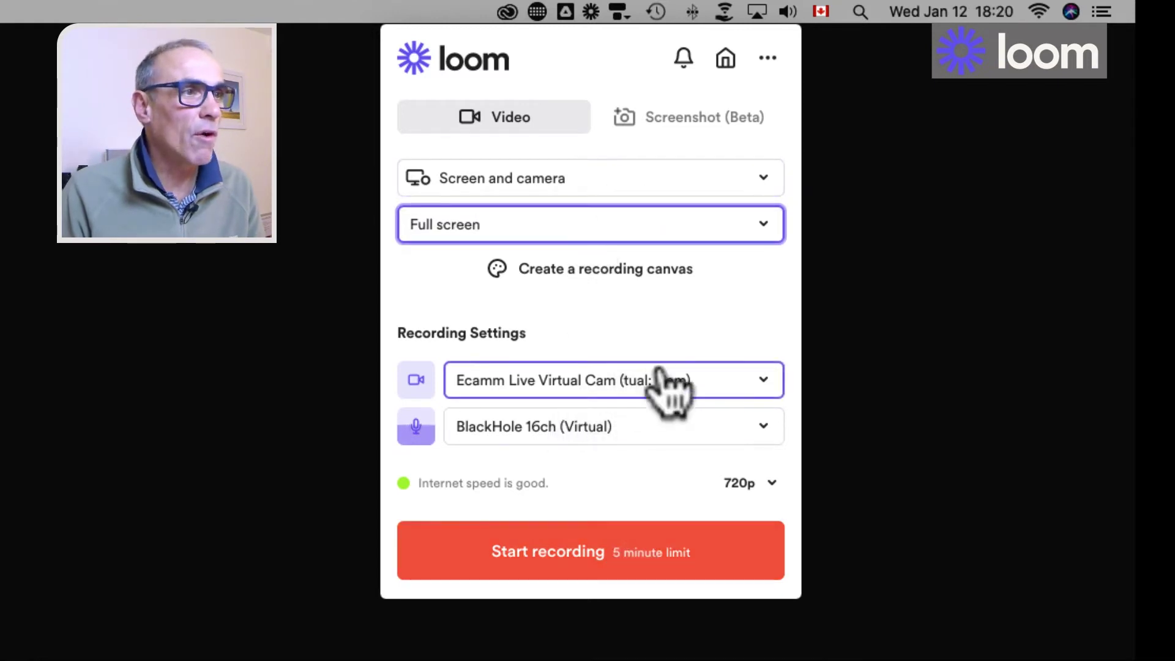
left_click(651, 380)
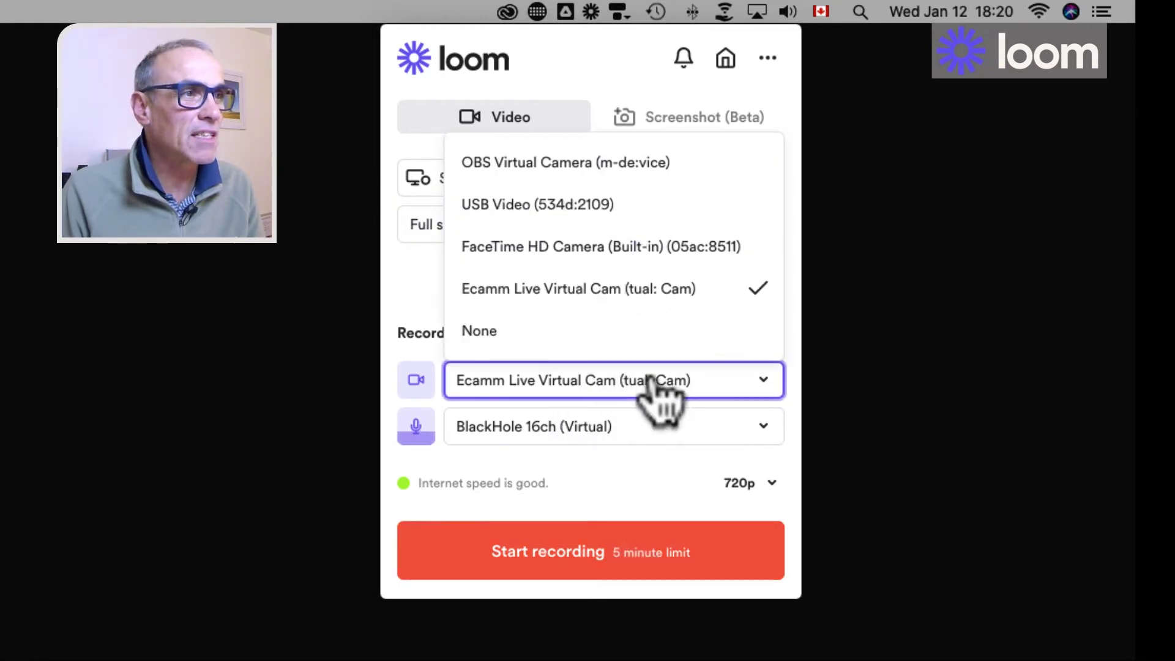
left_click(617, 260)
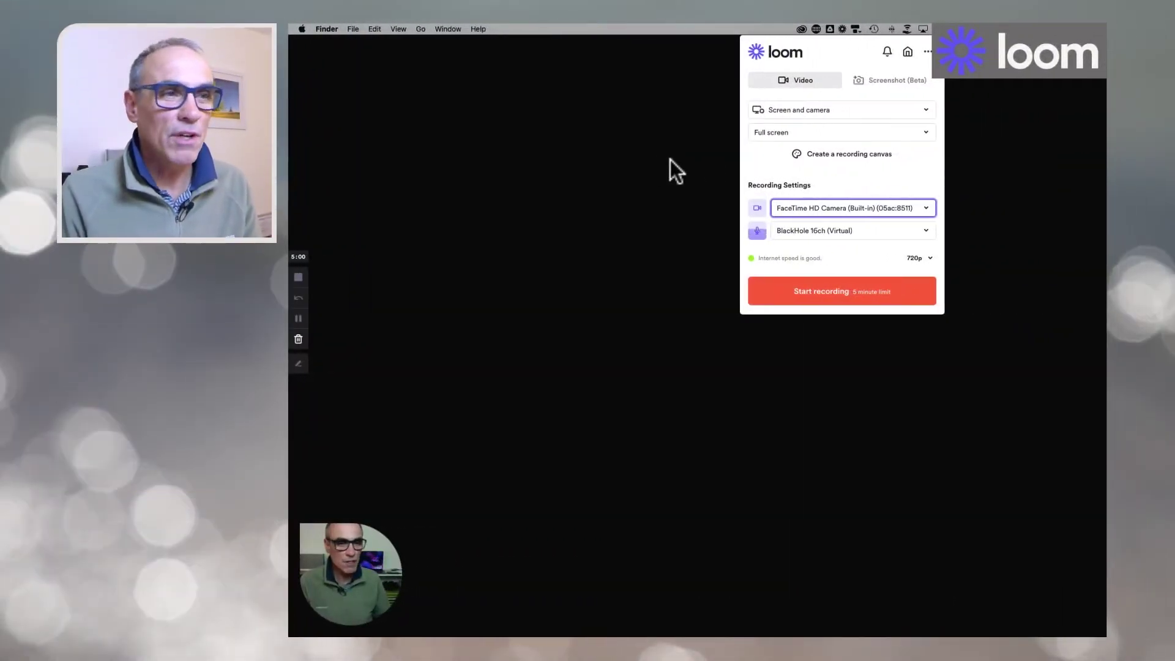
Step: Enlarge the camera bubble to the large size and move it to the upper-left area of the desktop
mouse_move(390, 544)
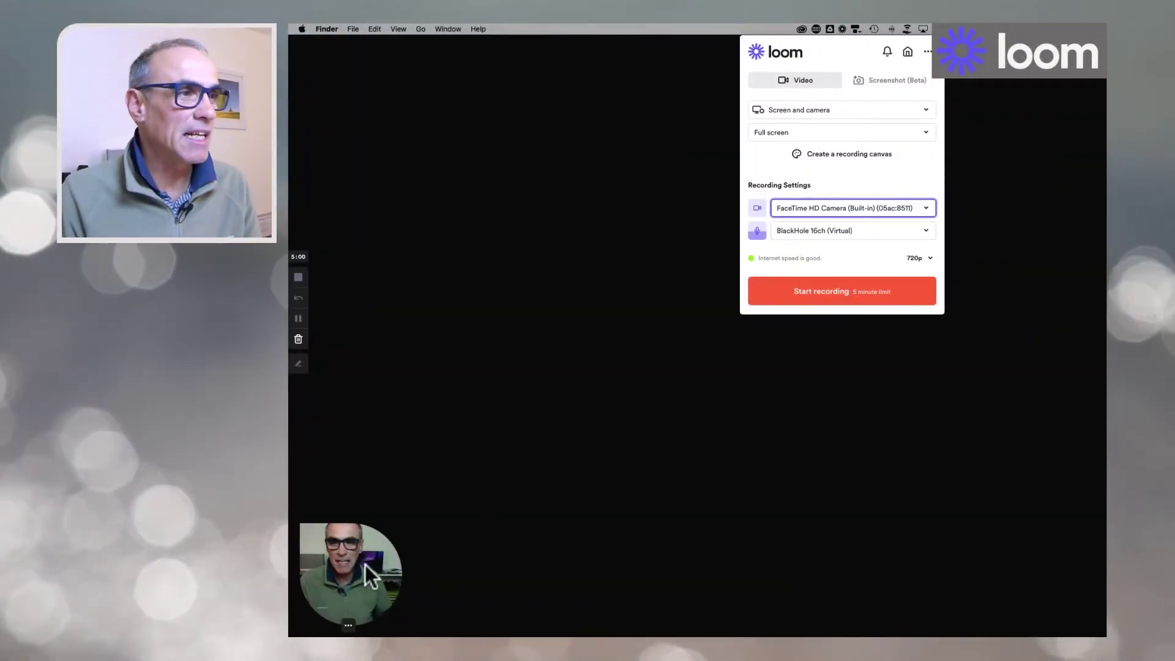
left_click_drag(366, 565, 402, 502)
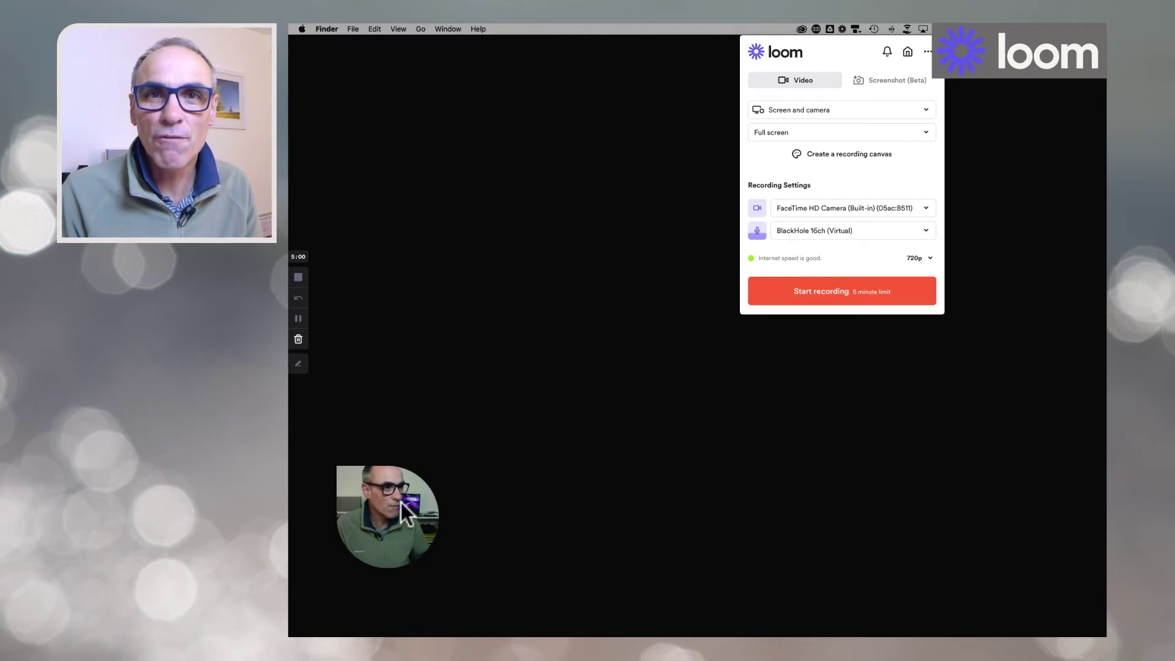
left_click(385, 568)
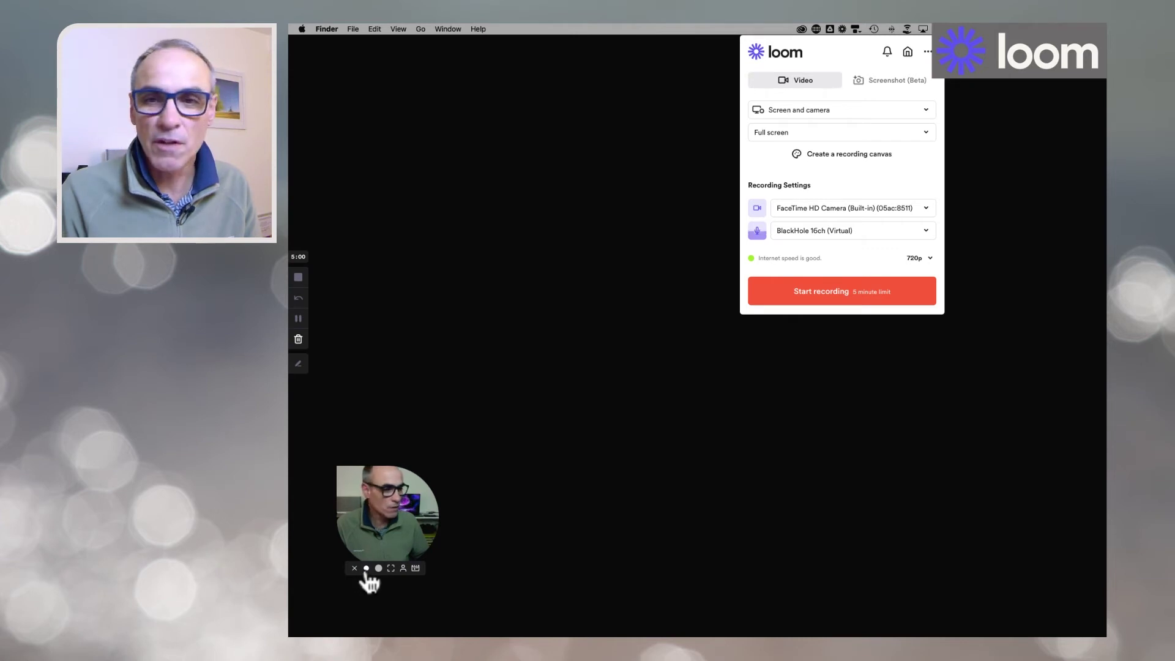
left_click(379, 569)
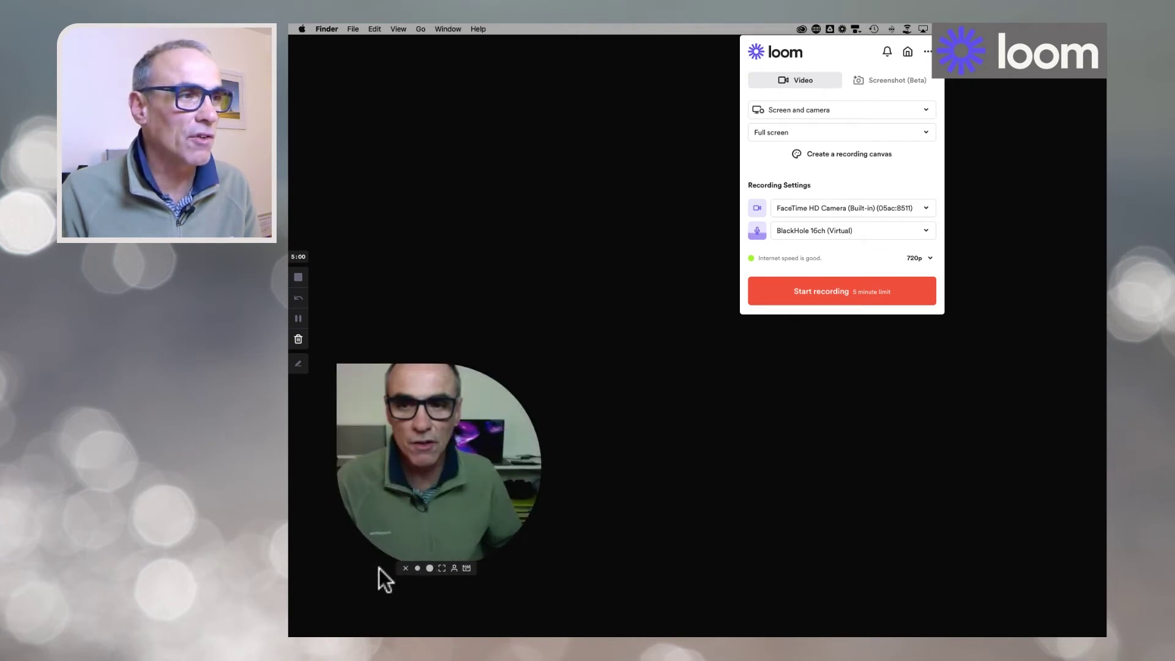
left_click_drag(431, 463, 410, 145)
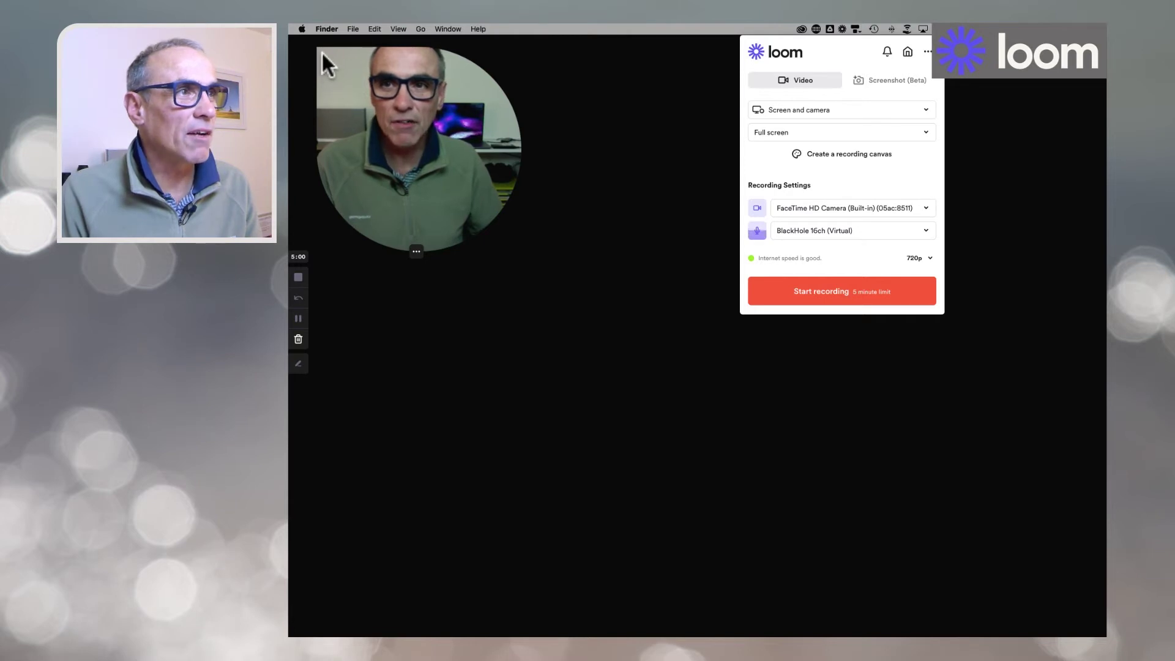
Step: Replace the live picture in the camera bubble with the profile photo, and switch back to live video
mouse_move(412, 253)
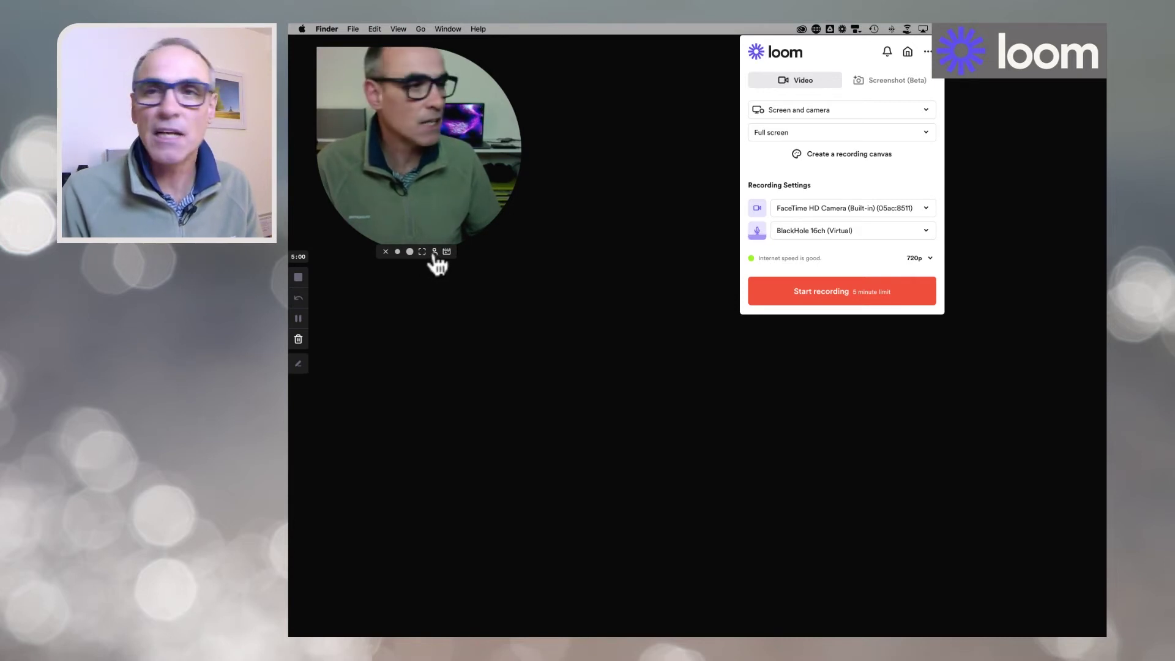
left_click(434, 252)
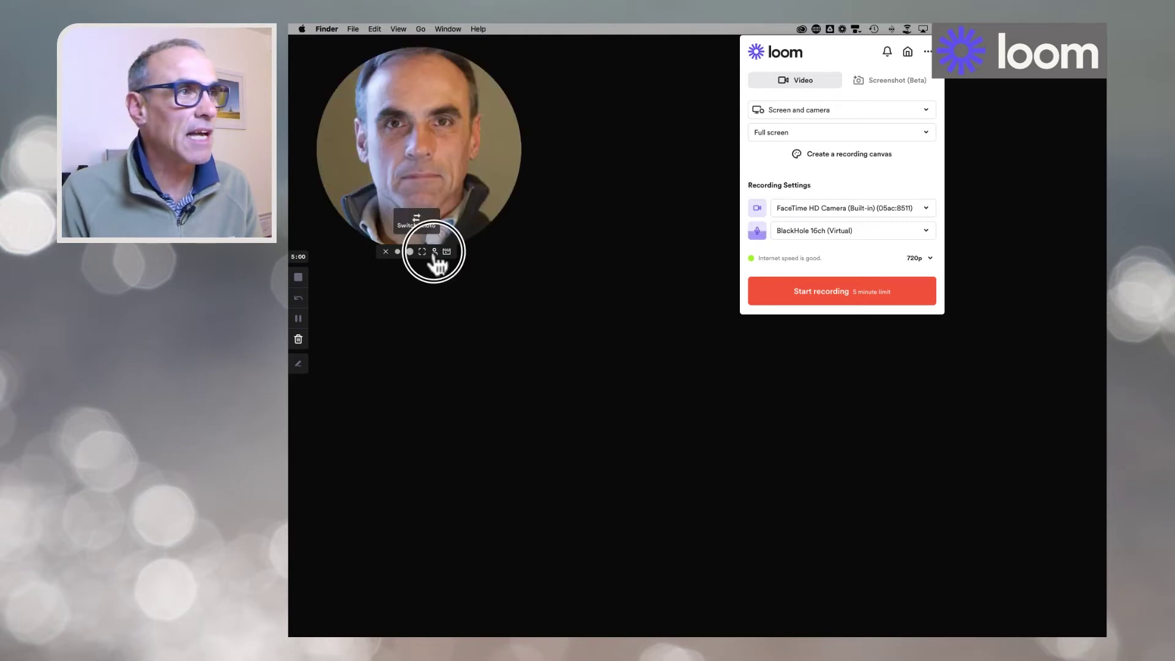
left_click(434, 252)
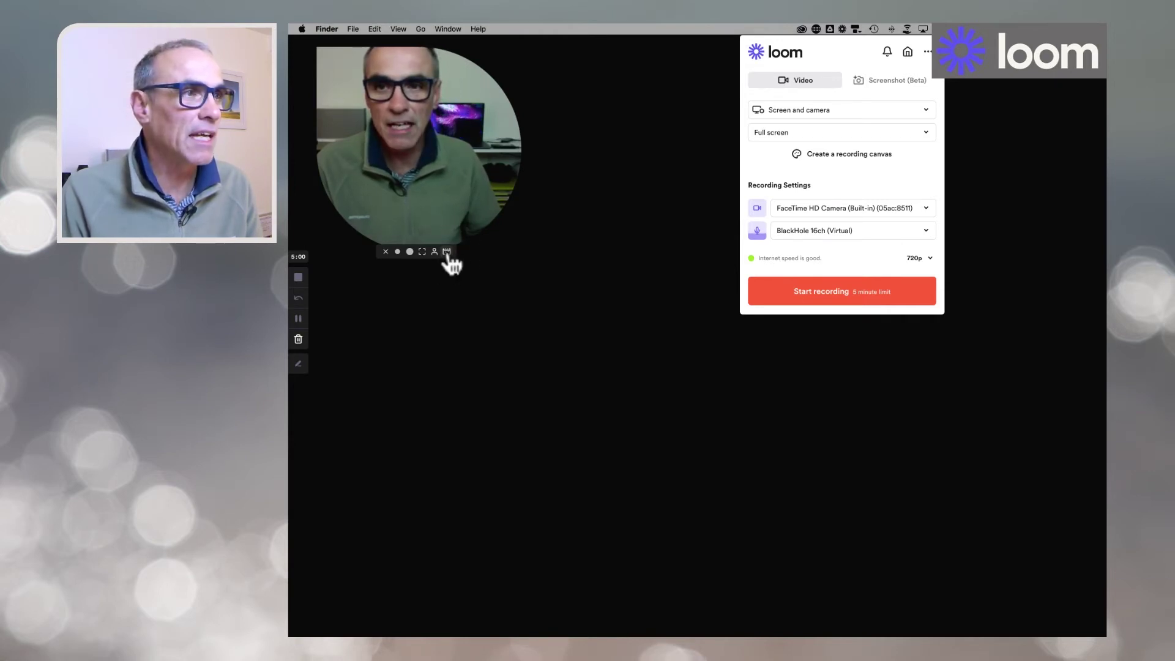
Step: Try the Blur and orange-blue gradient backgrounds in the cam effects, restore None, and close the effects window
left_click(447, 252)
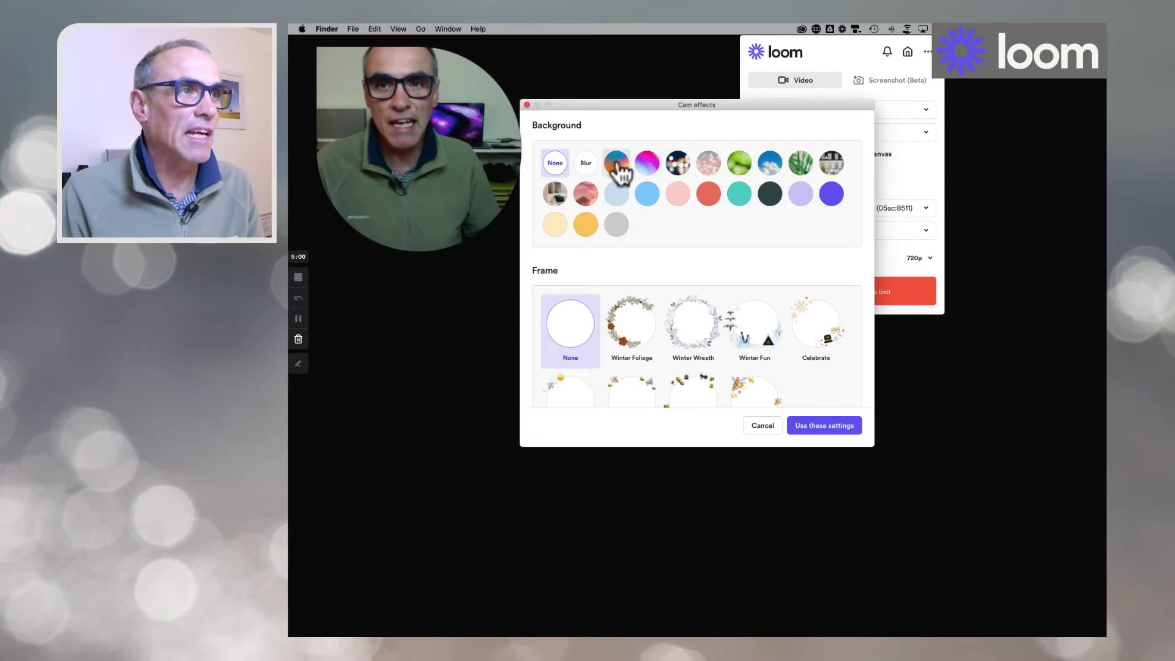
left_click(587, 173)
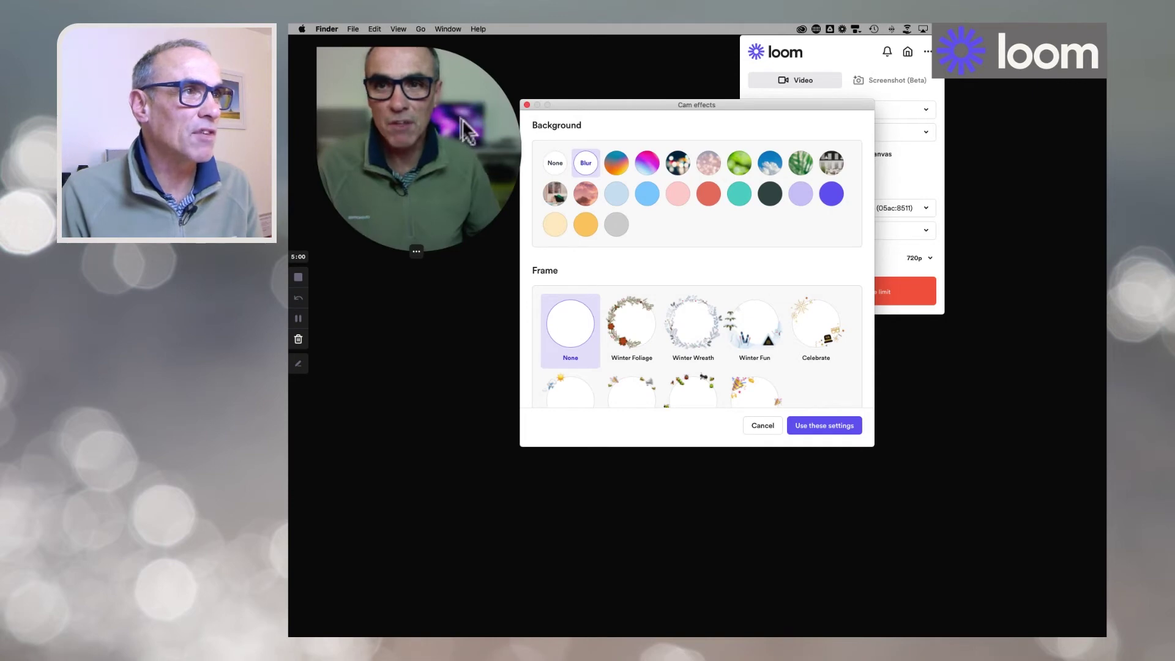
left_click(556, 168)
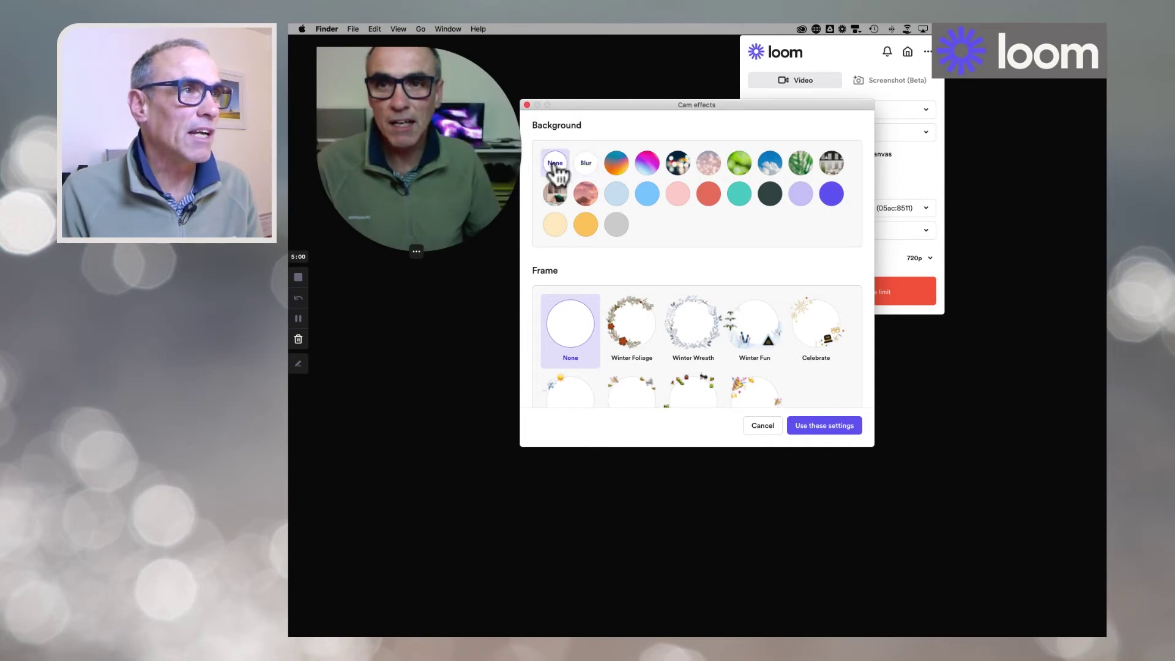
left_click(618, 167)
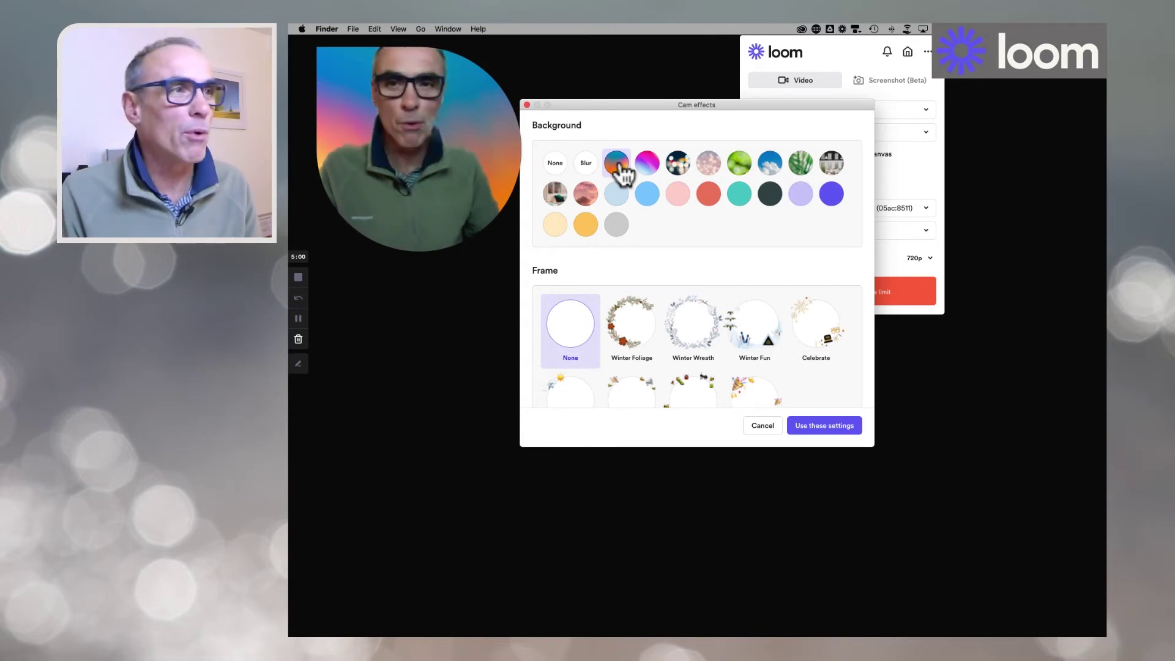
left_click(558, 164)
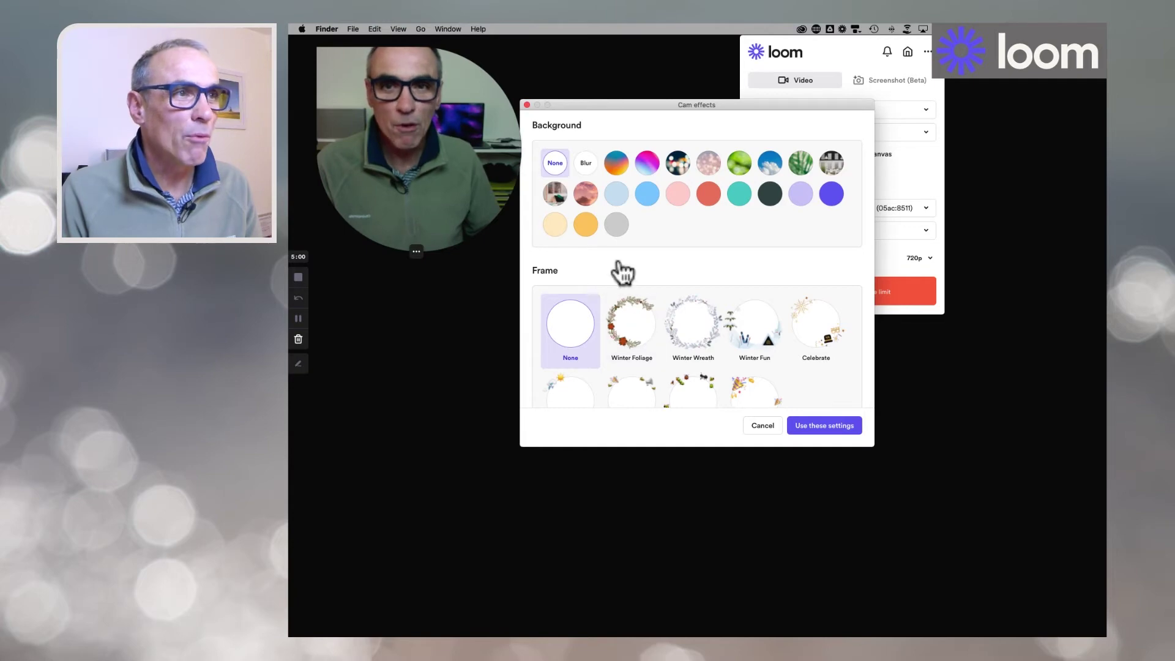
left_click(527, 105)
left_click(851, 208)
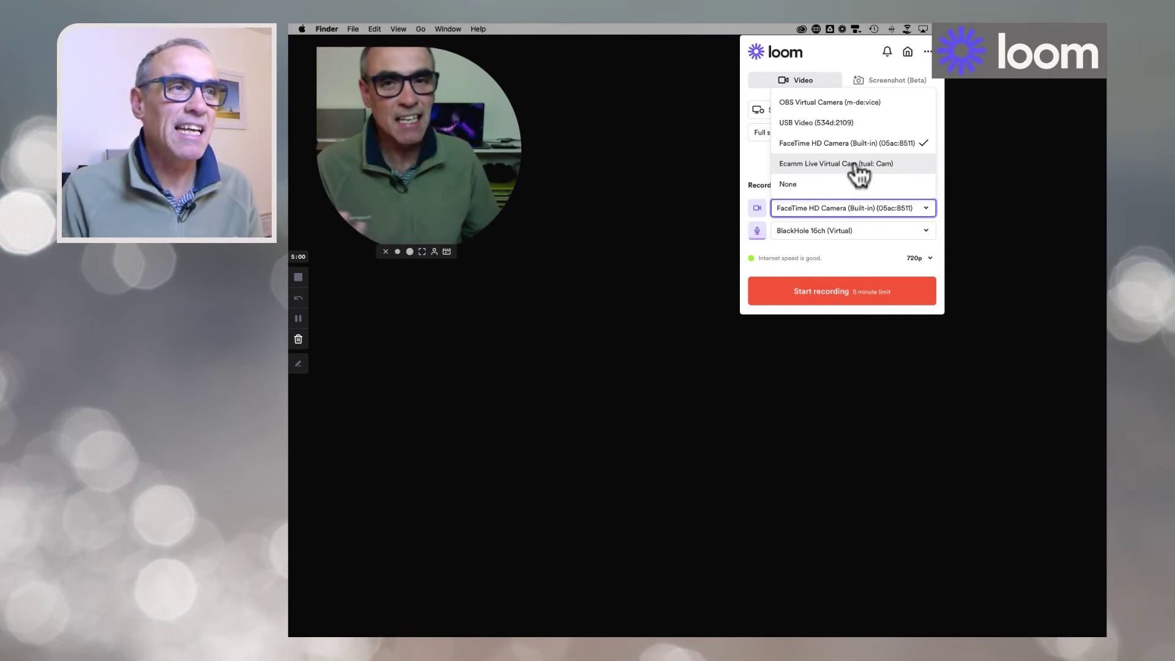
left_click(876, 269)
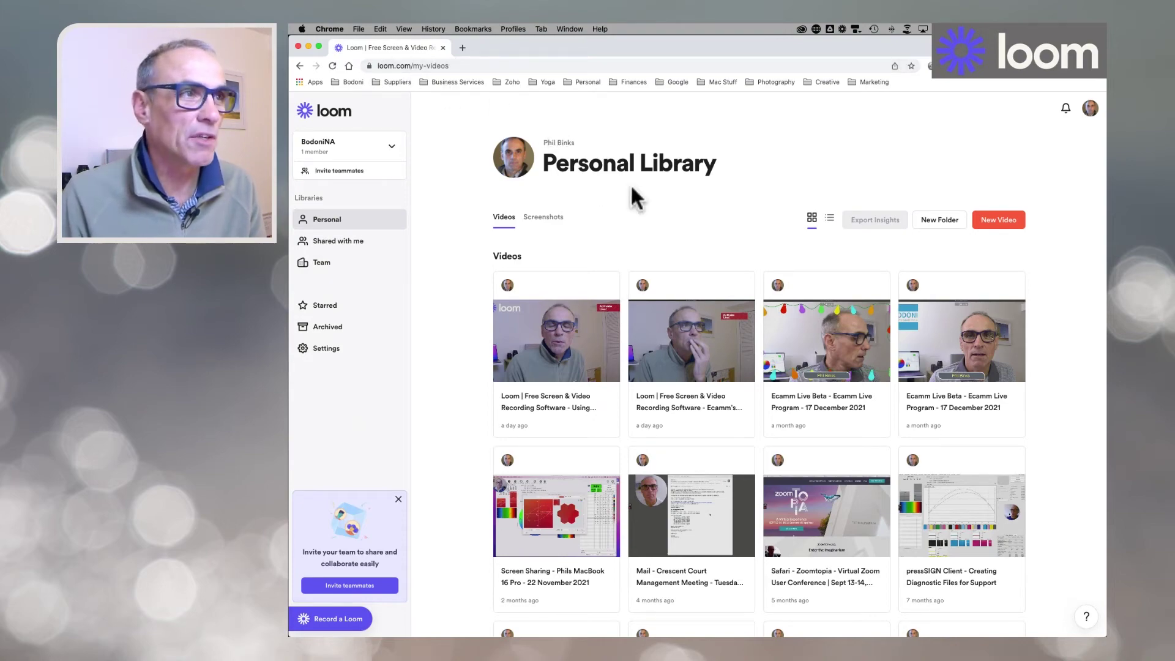
Step: Browse the recorded videos in the Personal Library
scroll(631, 184, "down", 2)
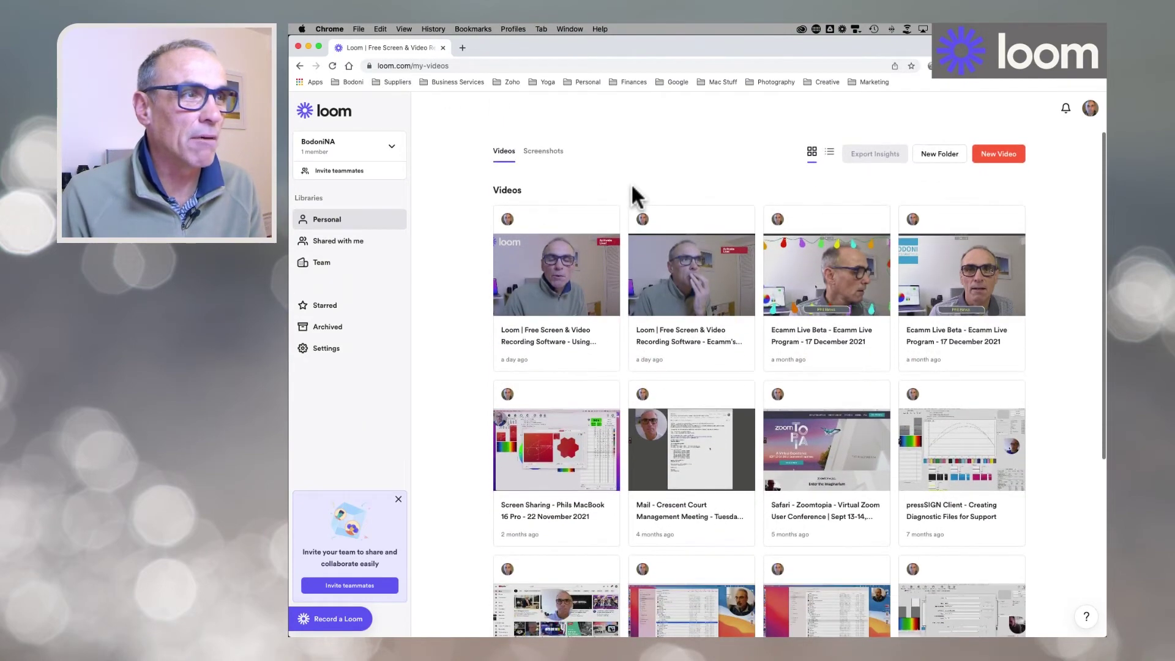
scroll(632, 184, "up", 2)
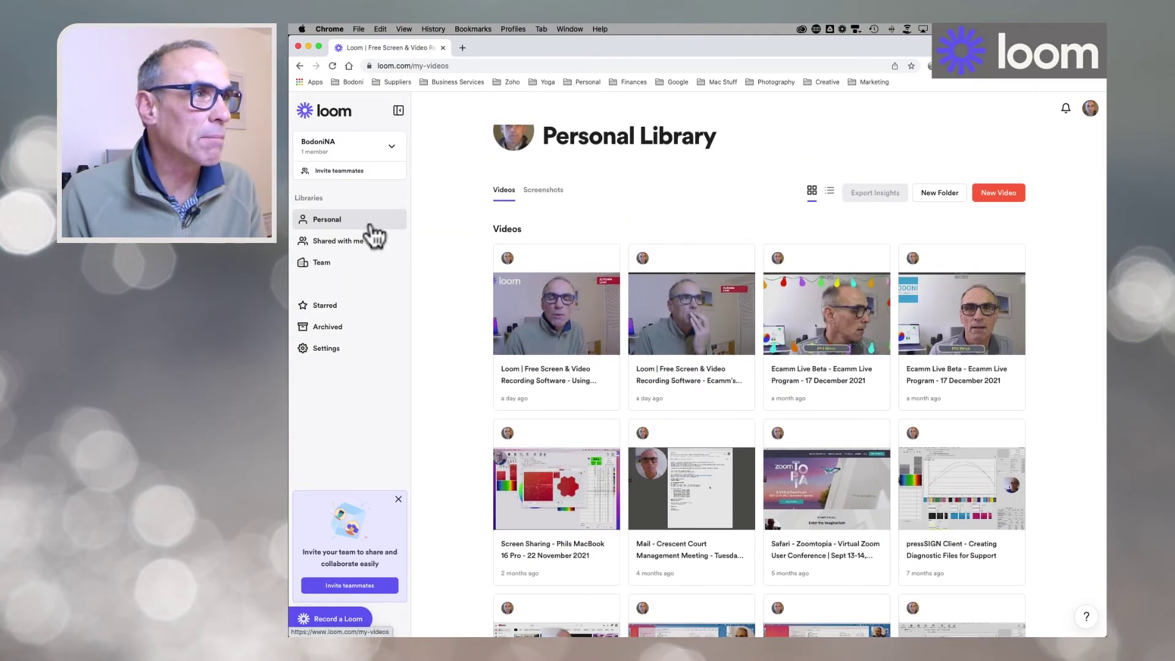
Step: Review the management options for the newest video in the Personal Library, such as Download, and close them without choosing any
scroll(606, 203, "down", 2)
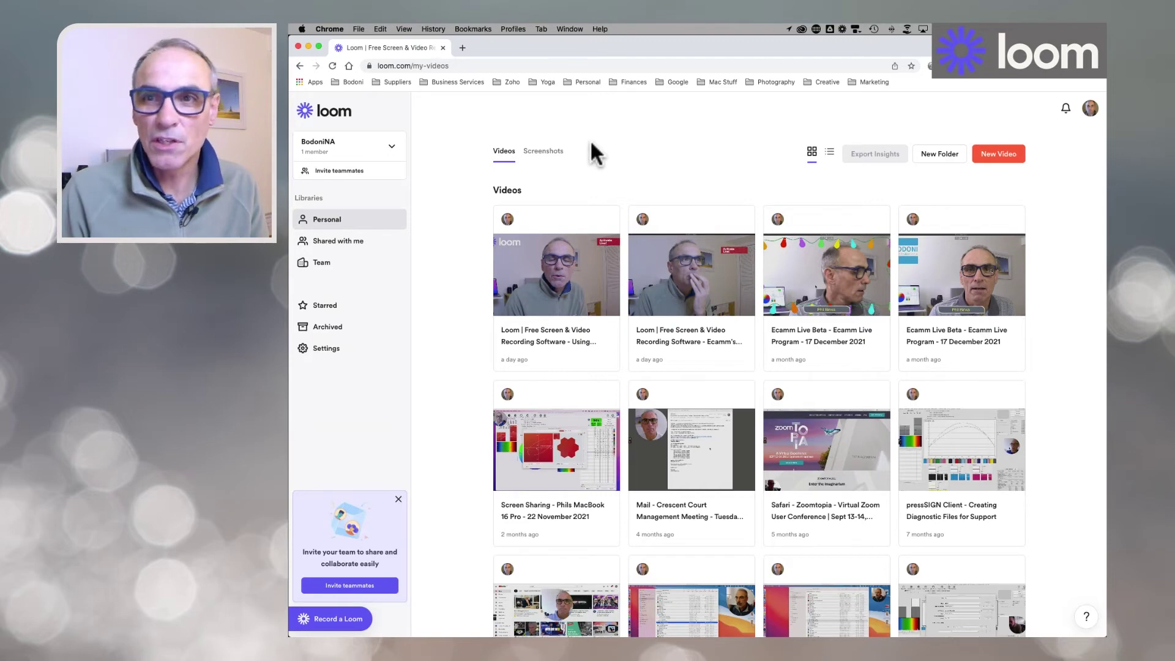
scroll(557, 277, "up", 1)
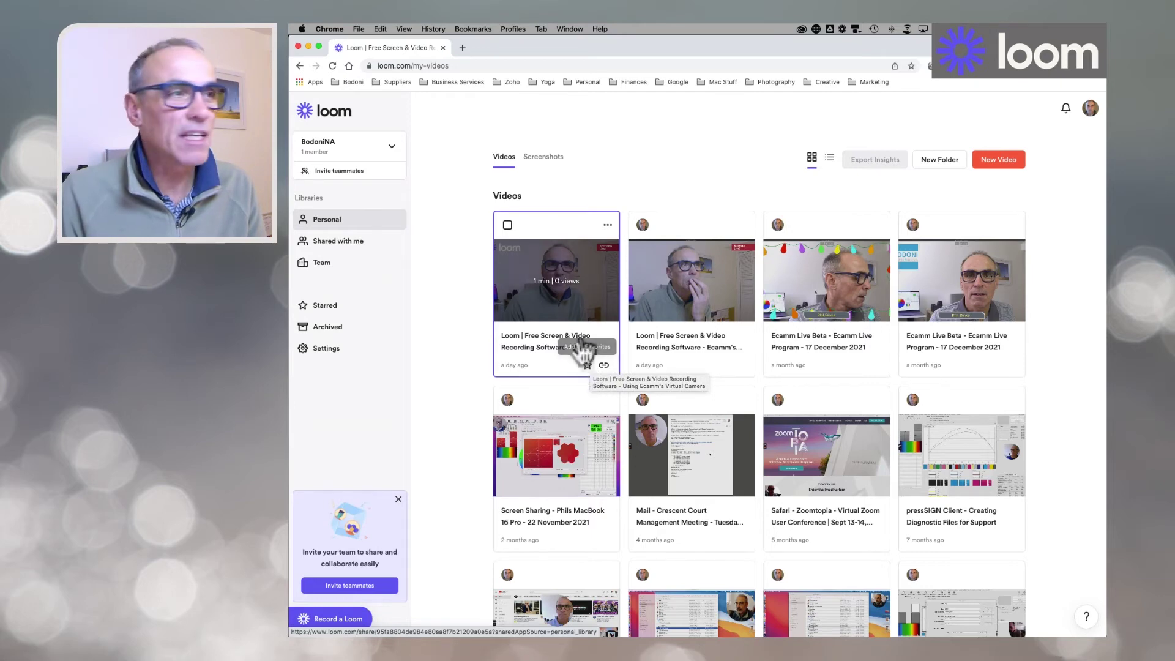
left_click(608, 227)
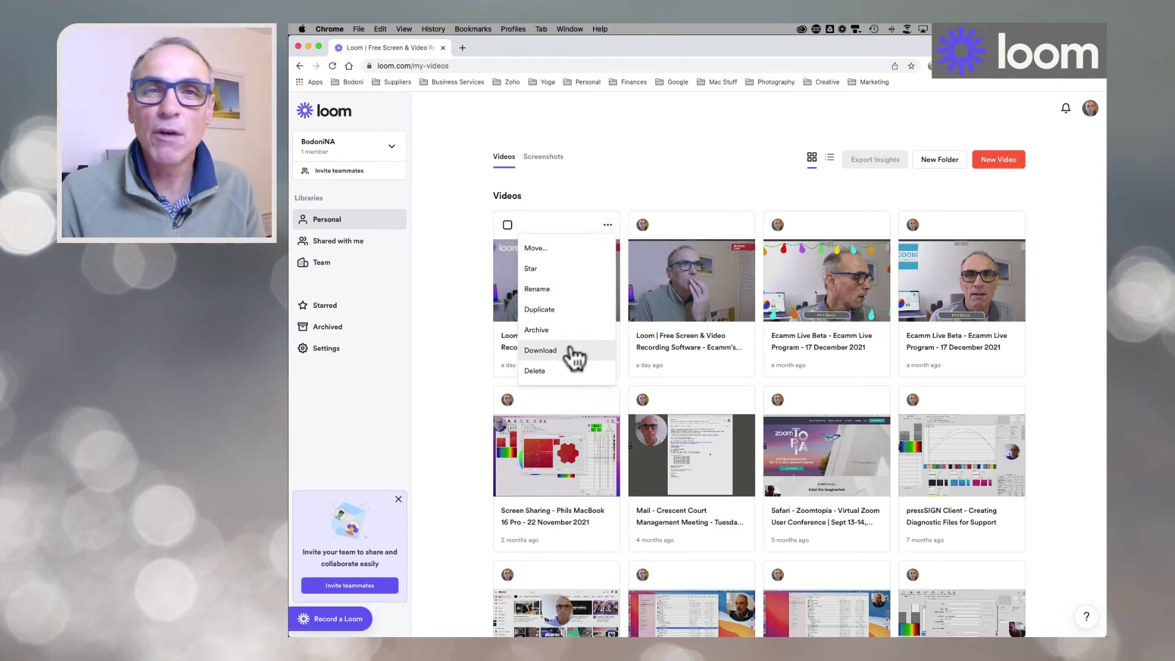
left_click(664, 173)
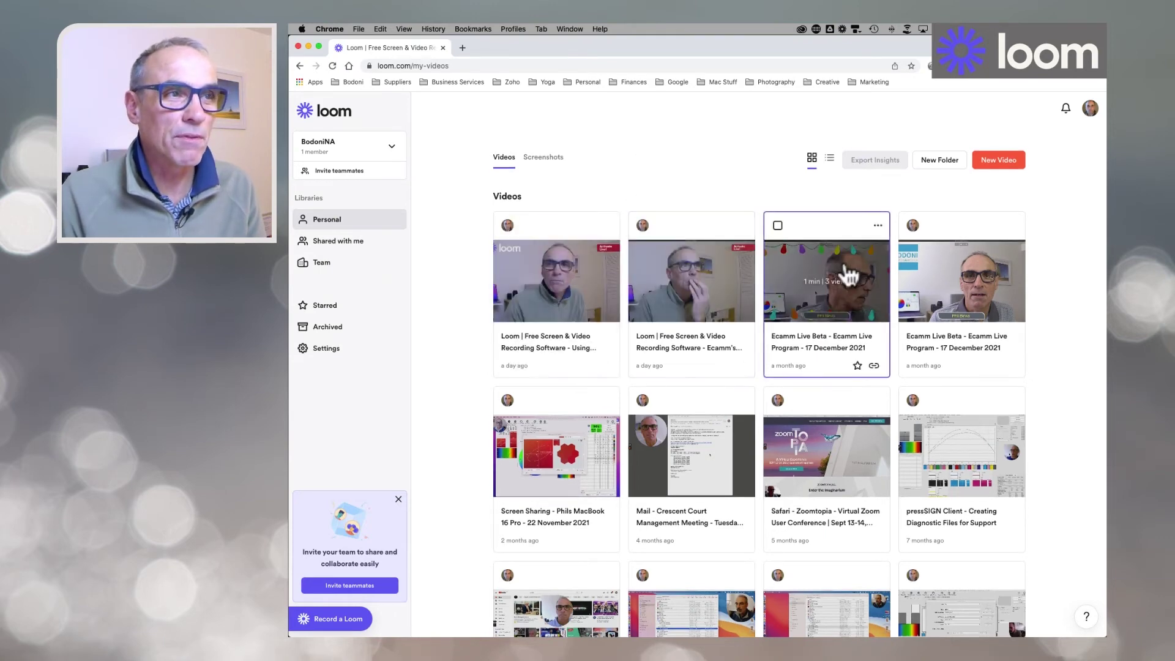
Step: Open the library video "Using Ecamm's Virtual Camera", look over its editing options and play it
left_click(557, 287)
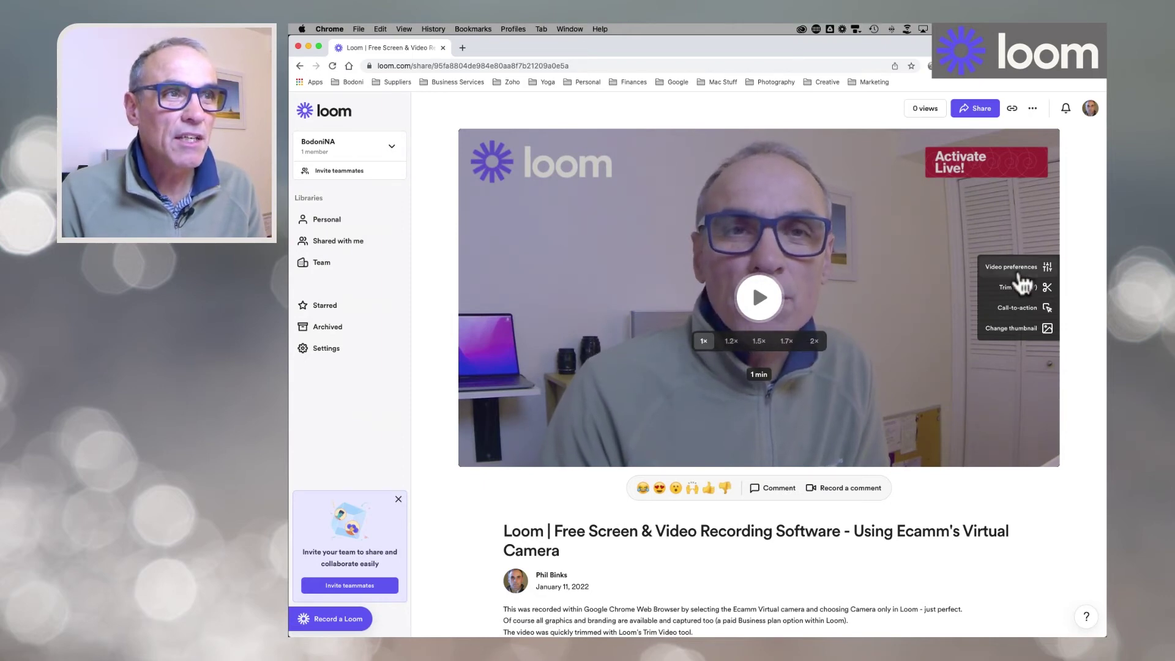
mouse_move(1017, 326)
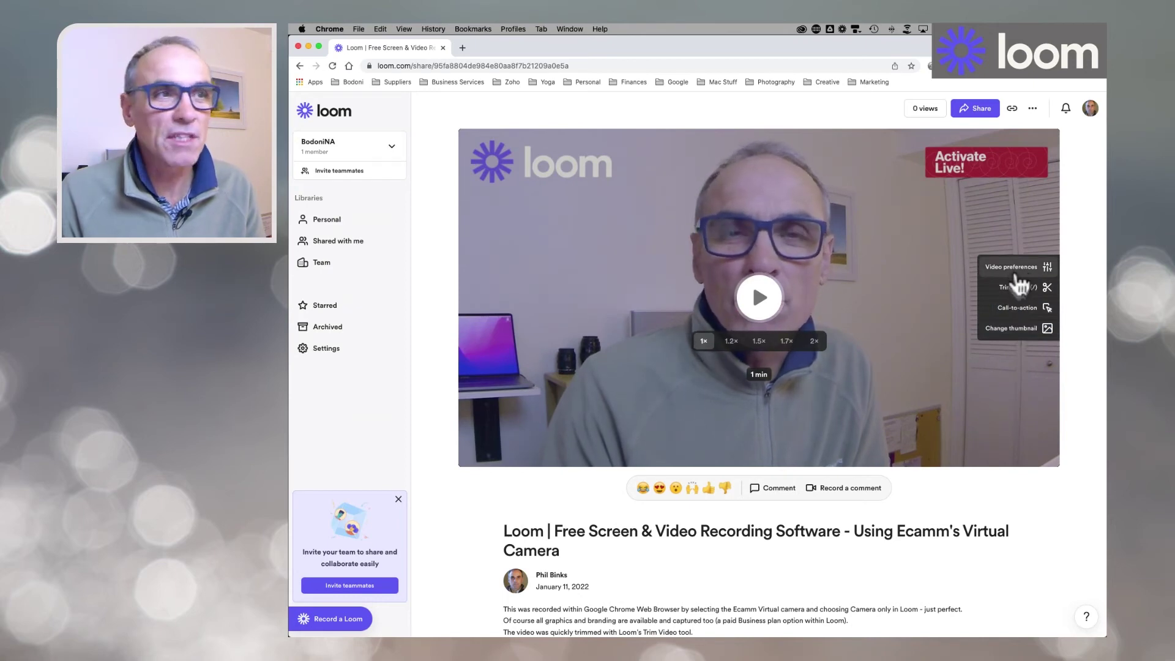
mouse_move(1013, 346)
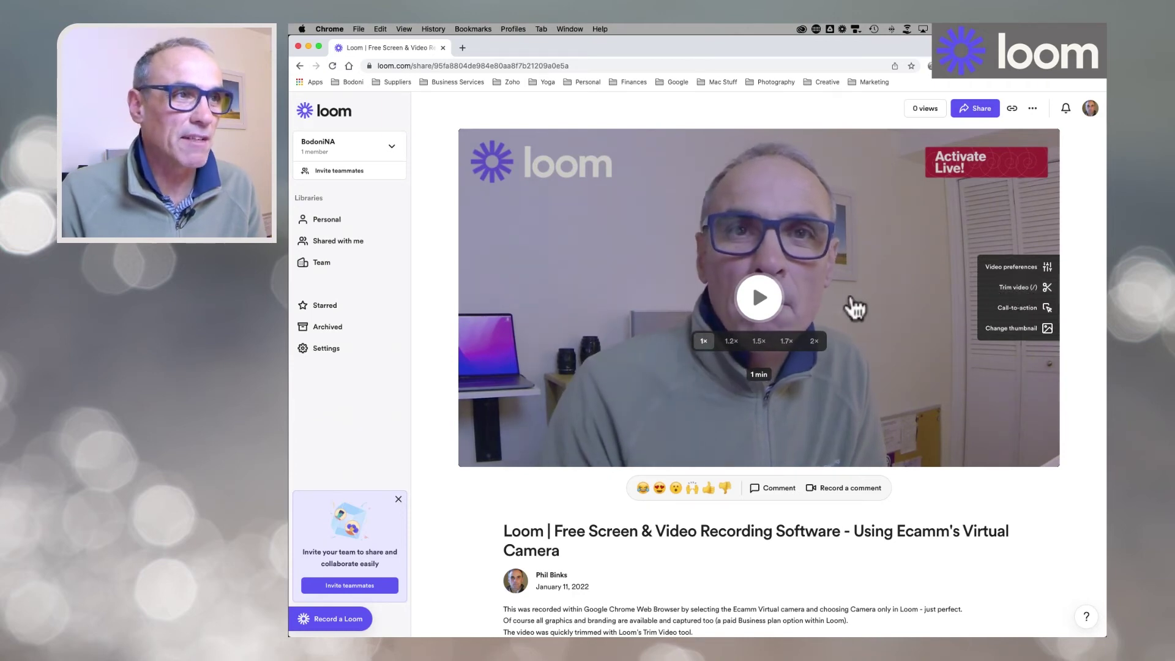
left_click(757, 298)
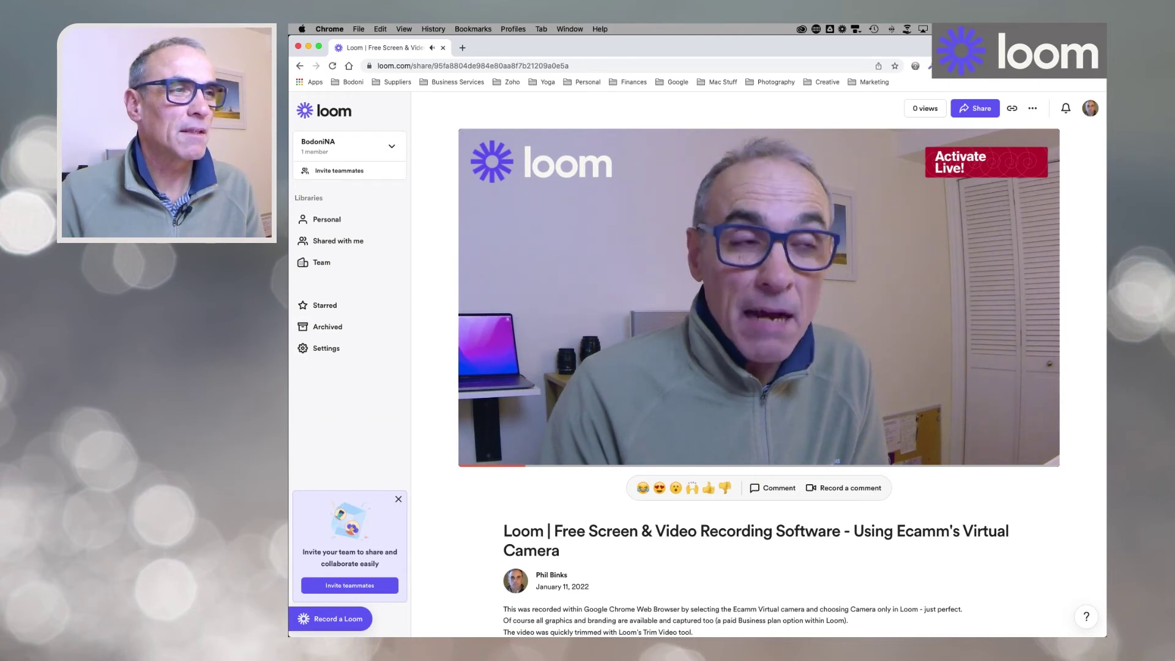
mouse_move(698, 422)
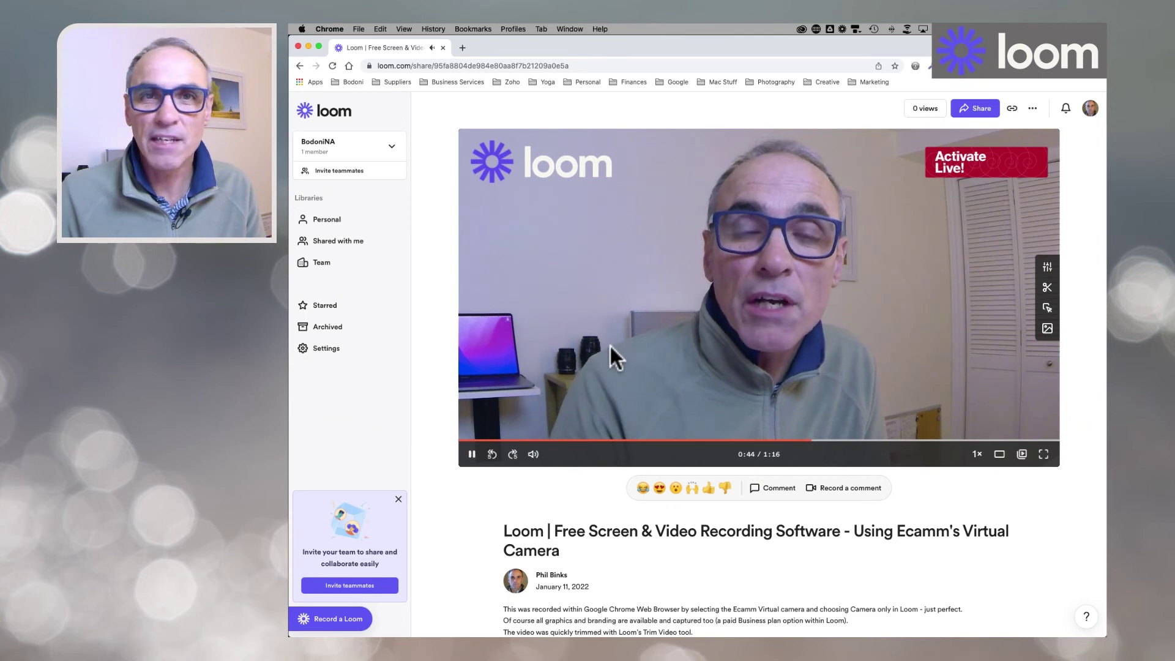
Step: Open the video for trimming and move its start to about 0:17.6 and its end to about 1:06.4
left_click(1048, 287)
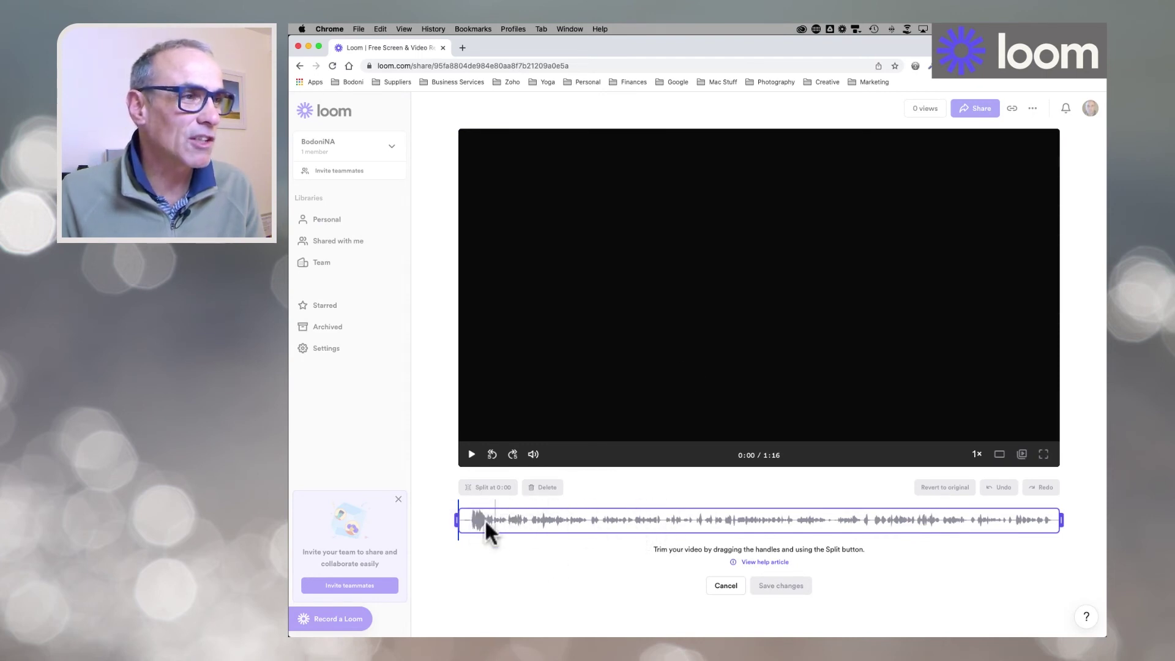
left_click_drag(457, 523, 575, 505)
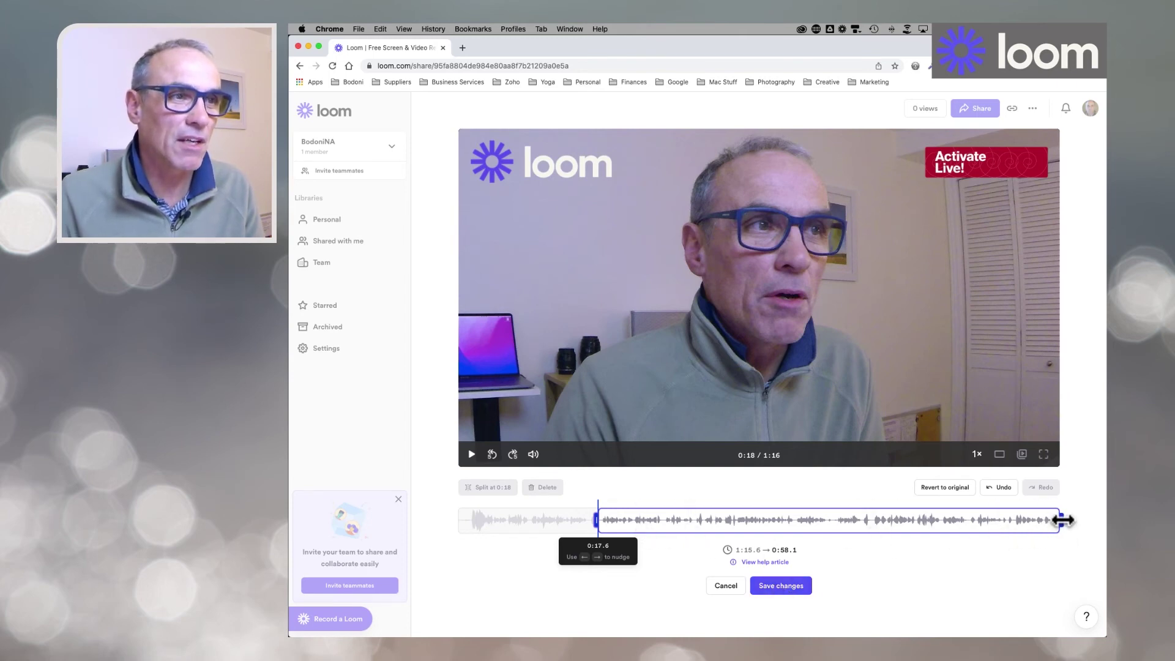
left_click(1016, 524)
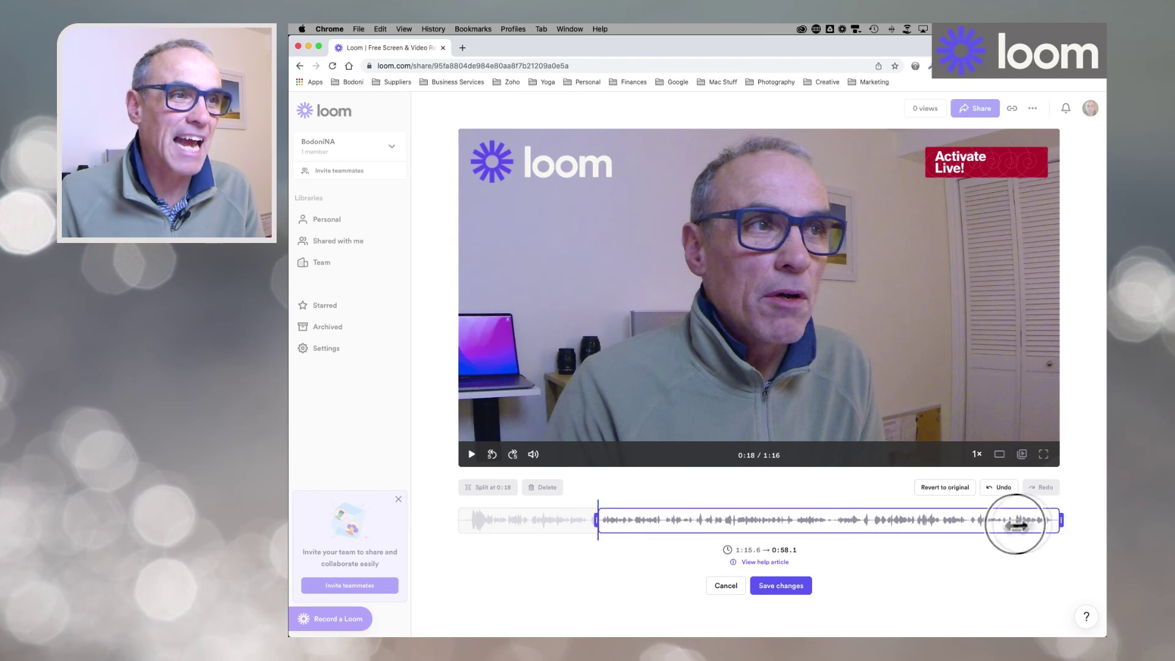
left_click(951, 528)
left_click_drag(1059, 519, 964, 522)
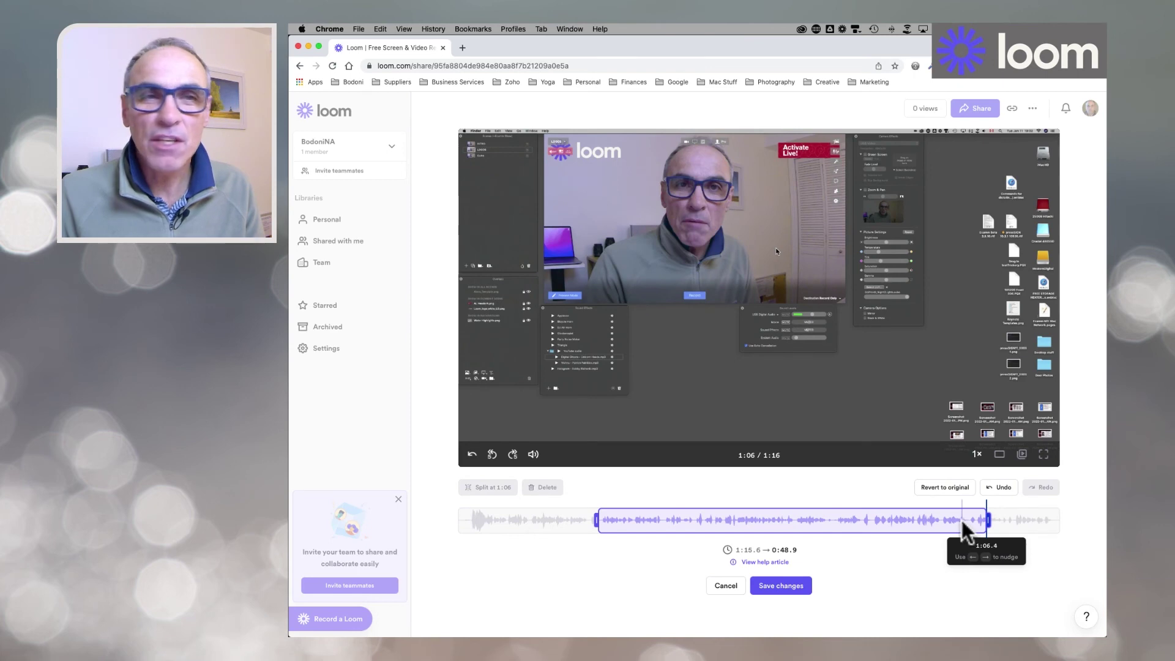